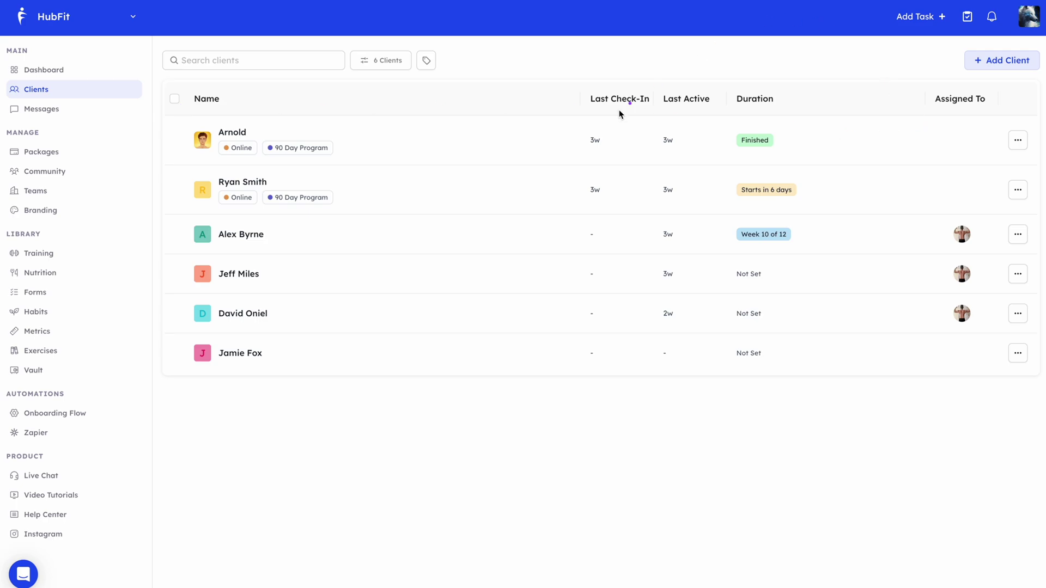
# Create a new red client tag named '120 Day Program' in the Tag Manager
pyautogui.moveTo(563, 68)
pyautogui.mouseDown()
pyautogui.moveTo(743, 327)
pyautogui.moveTo(816, 403)
pyautogui.mouseUp()
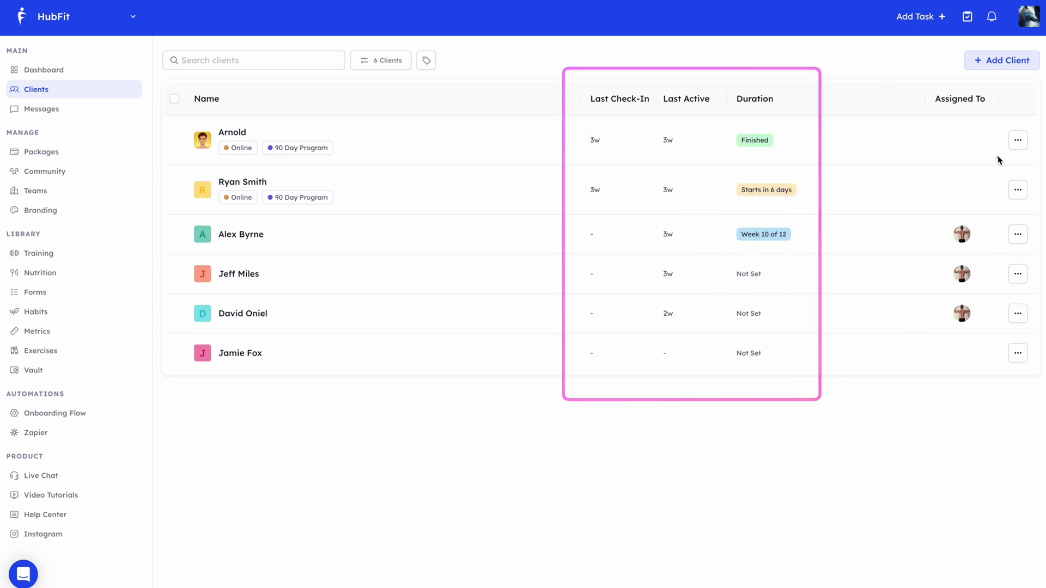
pyautogui.moveTo(987, 108); pyautogui.dragTo(1037, 393)
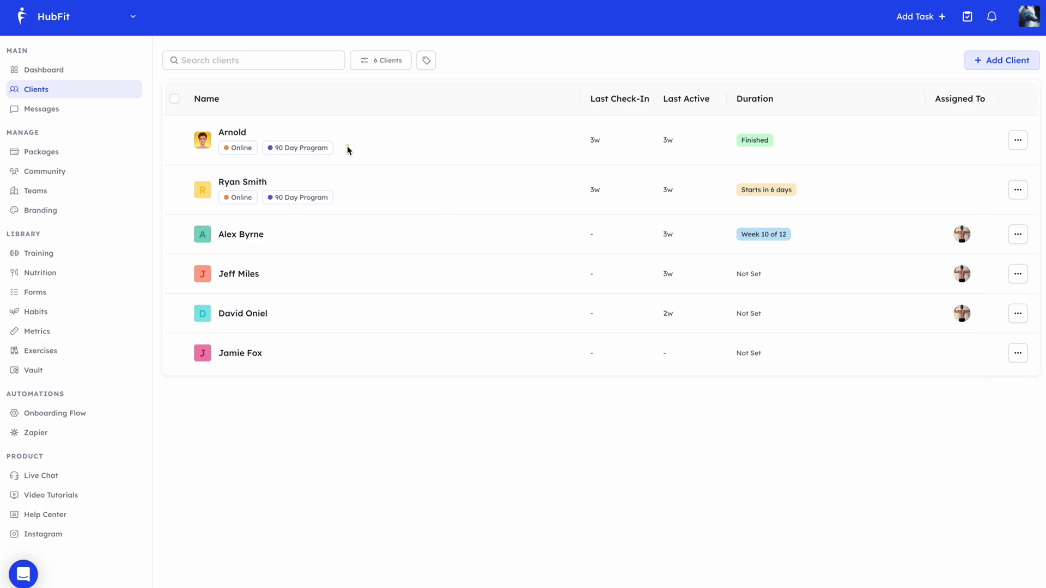
pyautogui.moveTo(341, 148); pyautogui.dragTo(391, 155)
pyautogui.click(427, 61)
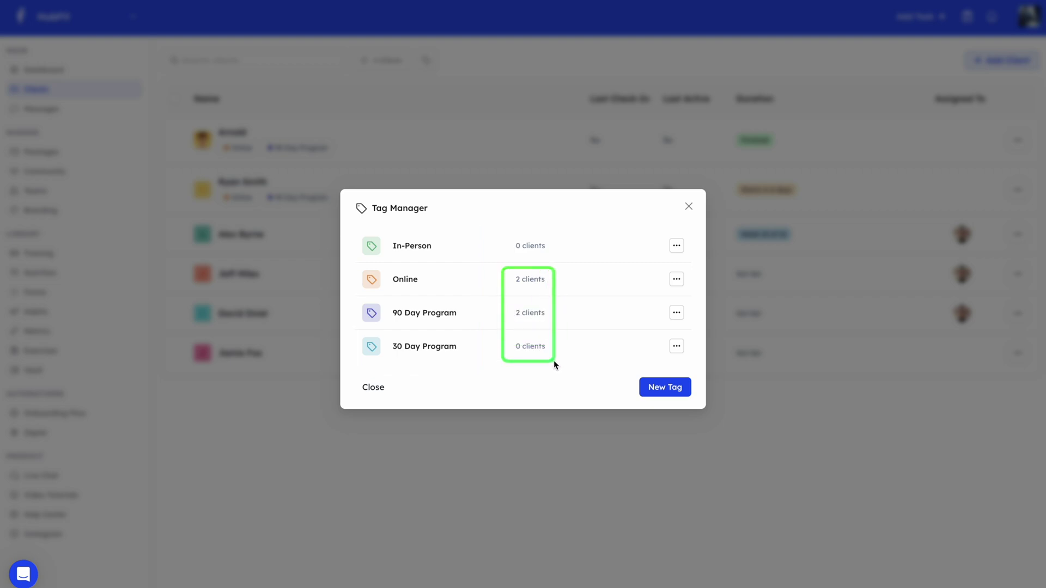
pyautogui.click(670, 388)
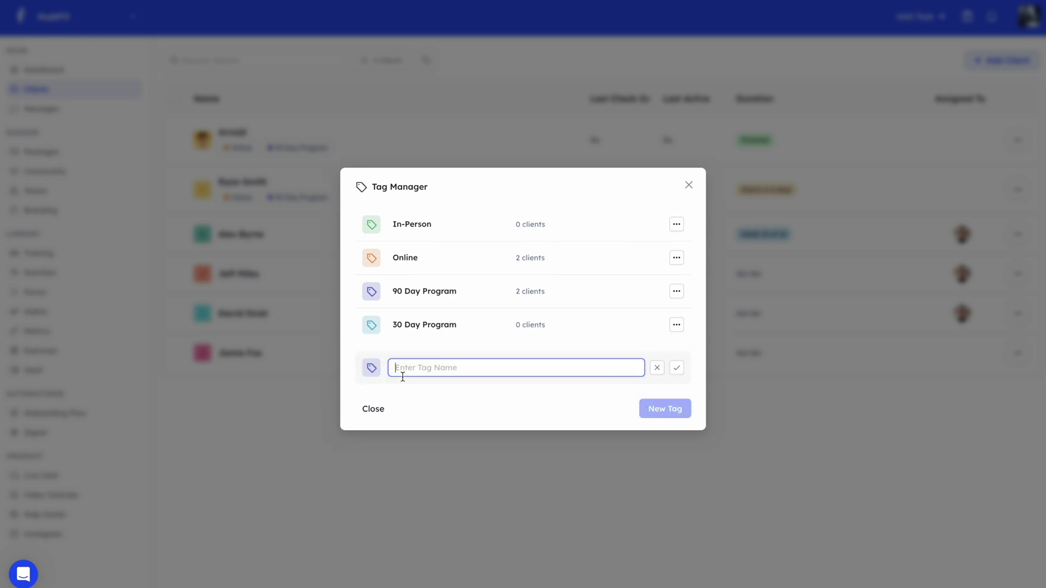
pyautogui.write('120 Day Program')
pyautogui.click(372, 366)
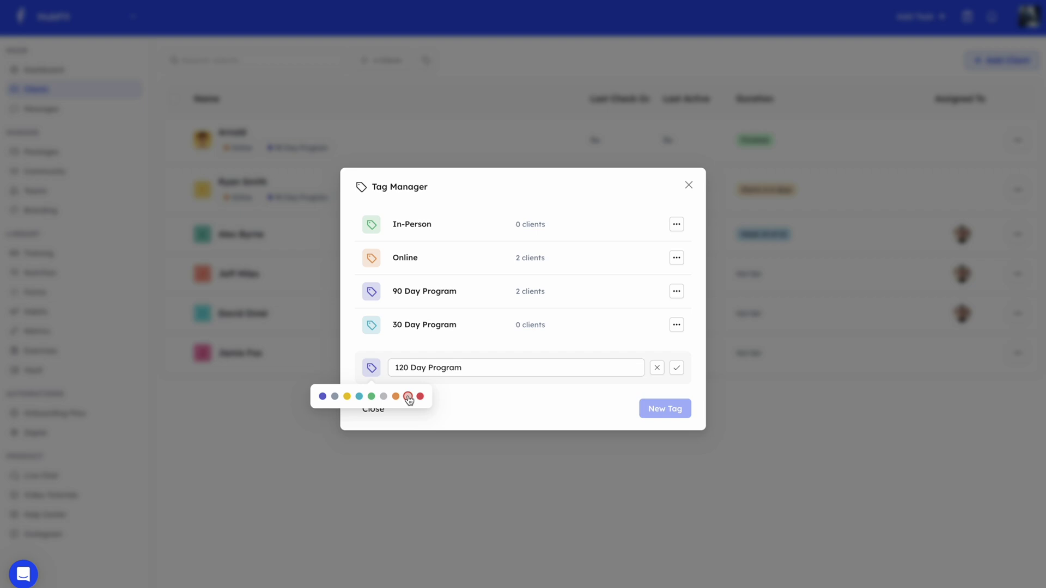
pyautogui.click(420, 397)
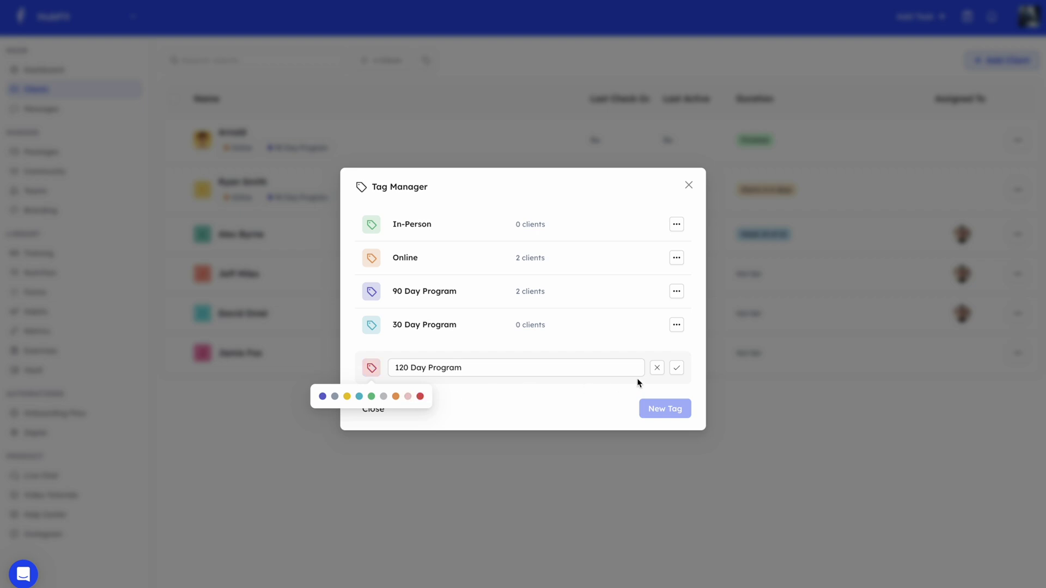
pyautogui.click(676, 370)
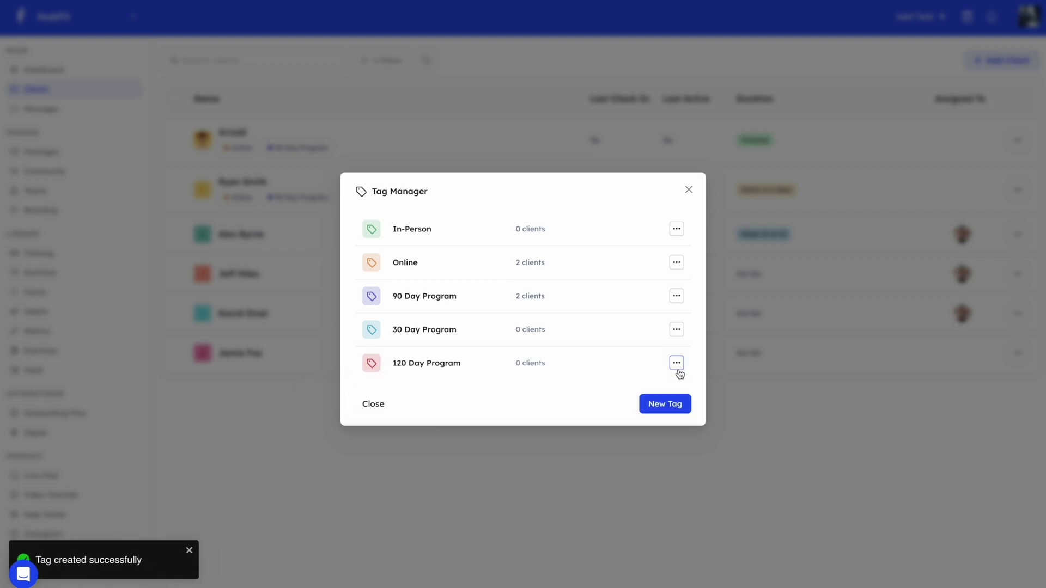
# Edit the 30 Day Program tag's colour settings, save it, and close the Tag Manager
pyautogui.click(676, 330)
pyautogui.click(620, 362)
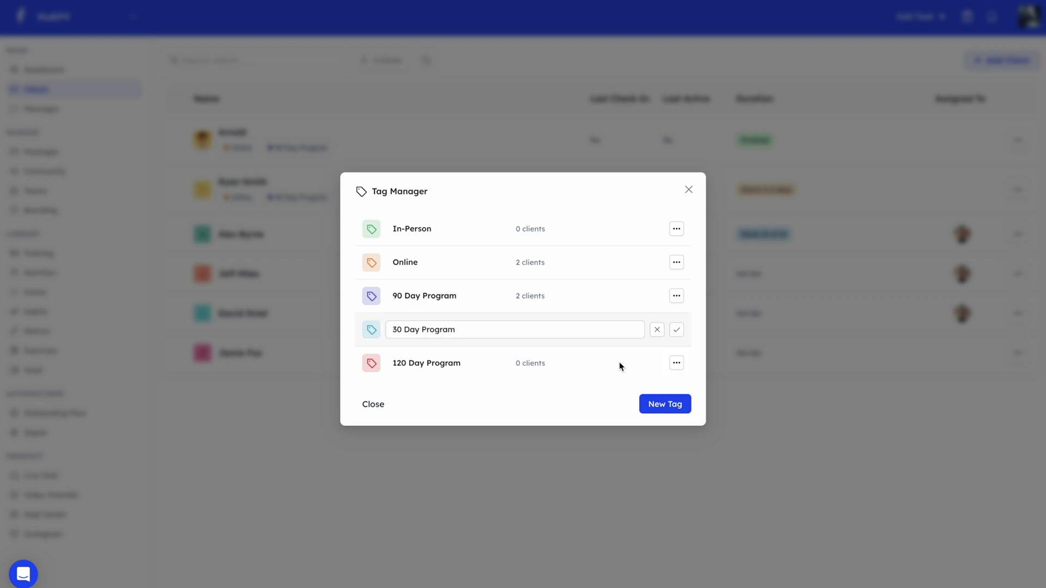
pyautogui.click(371, 329)
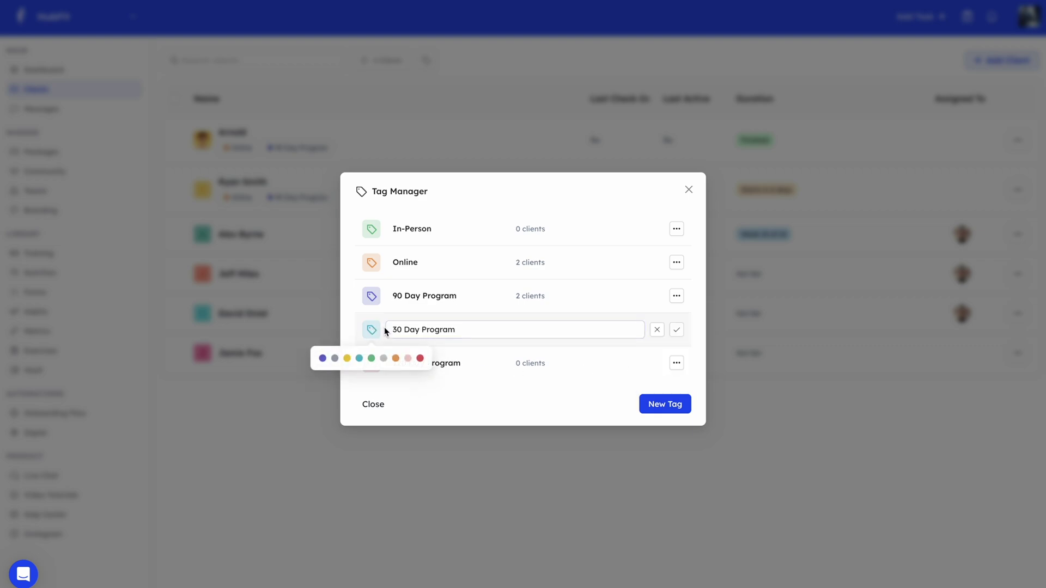
pyautogui.click(676, 330)
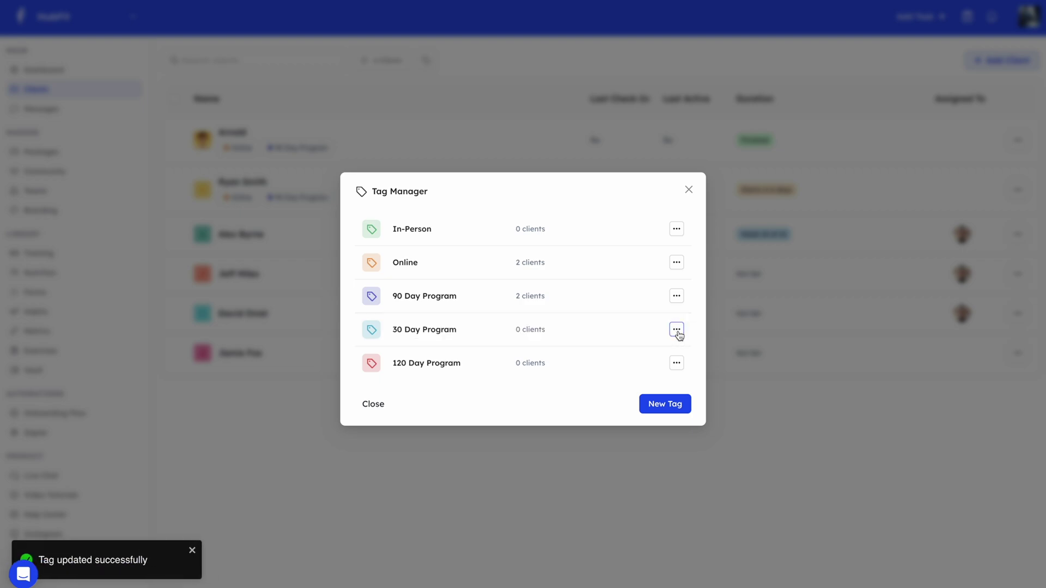
pyautogui.click(912, 201)
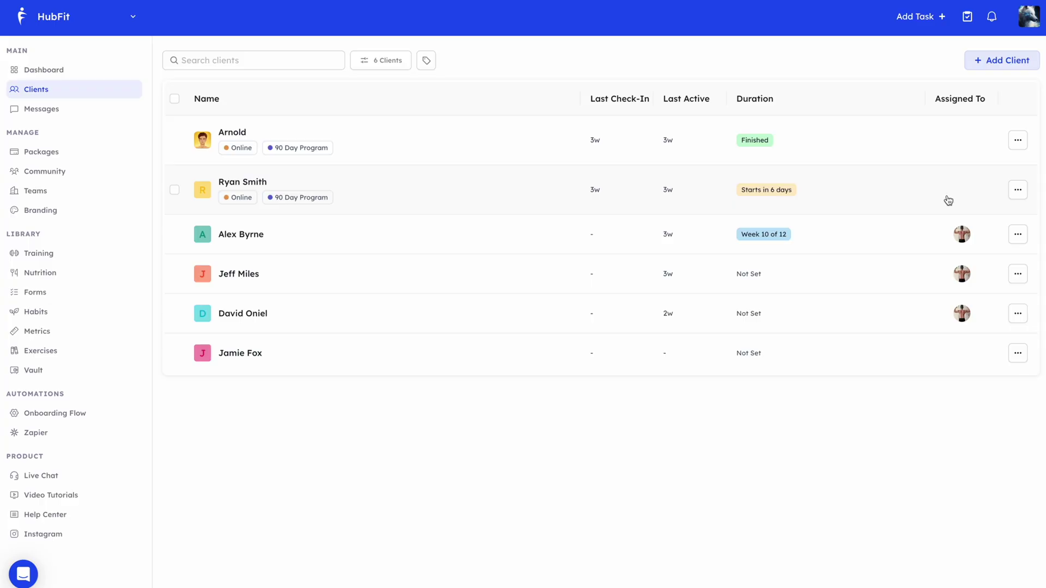
# Edit the third client's record to add the Online client tag and save it
pyautogui.click(1019, 235)
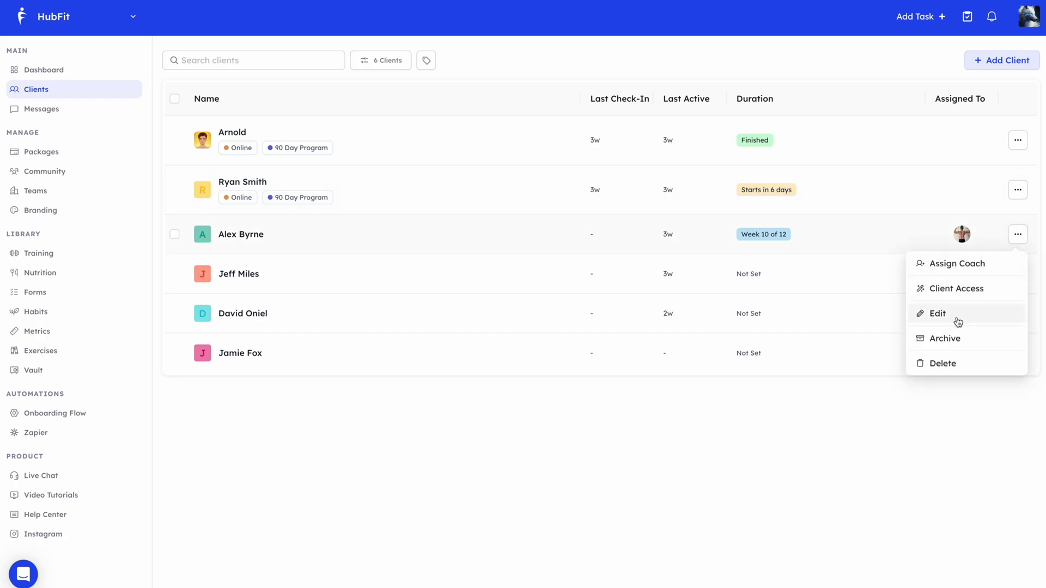
pyautogui.click(956, 319)
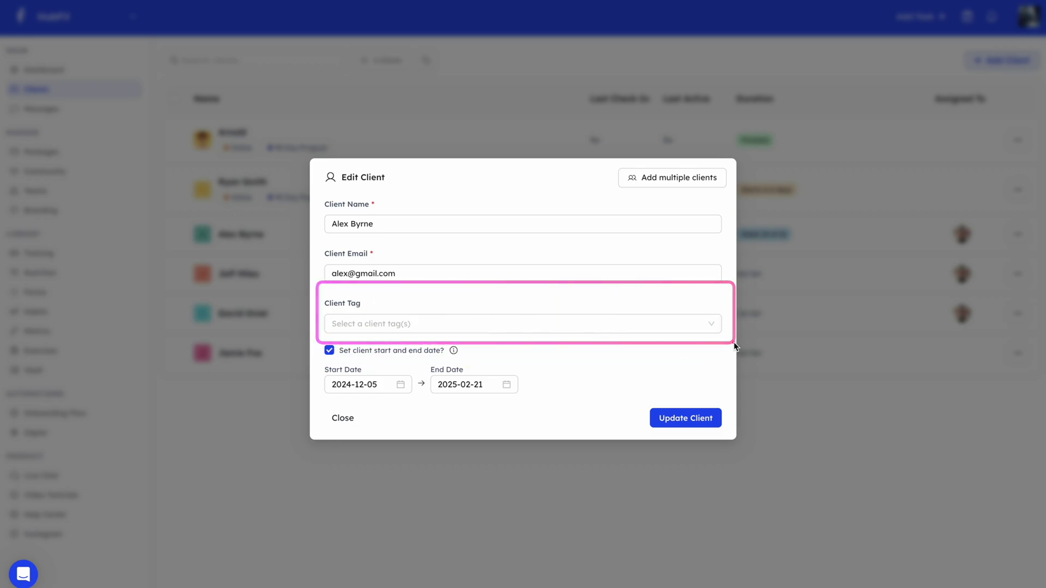
pyautogui.click(597, 326)
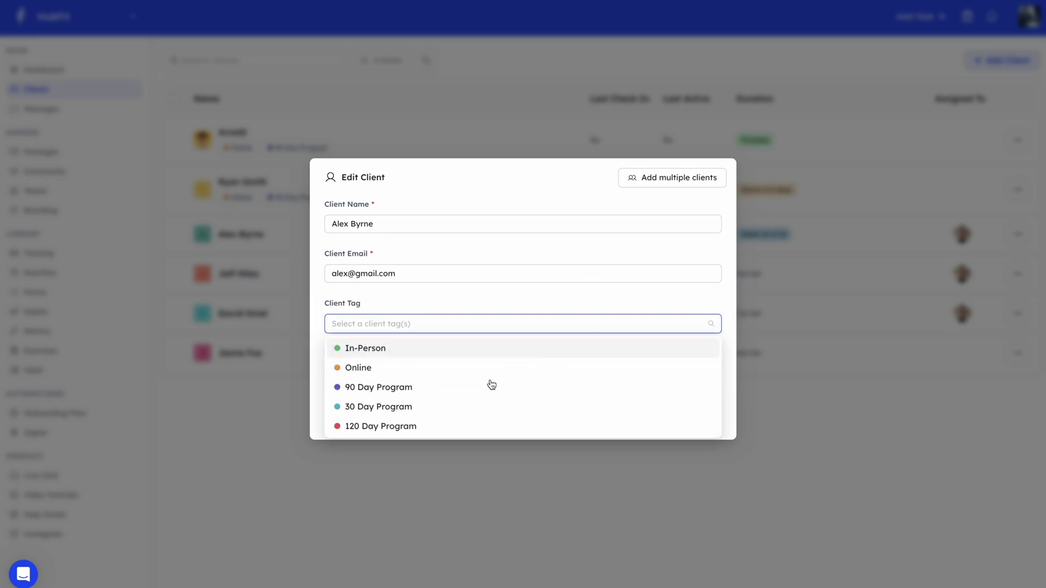
pyautogui.click(405, 370)
pyautogui.click(472, 300)
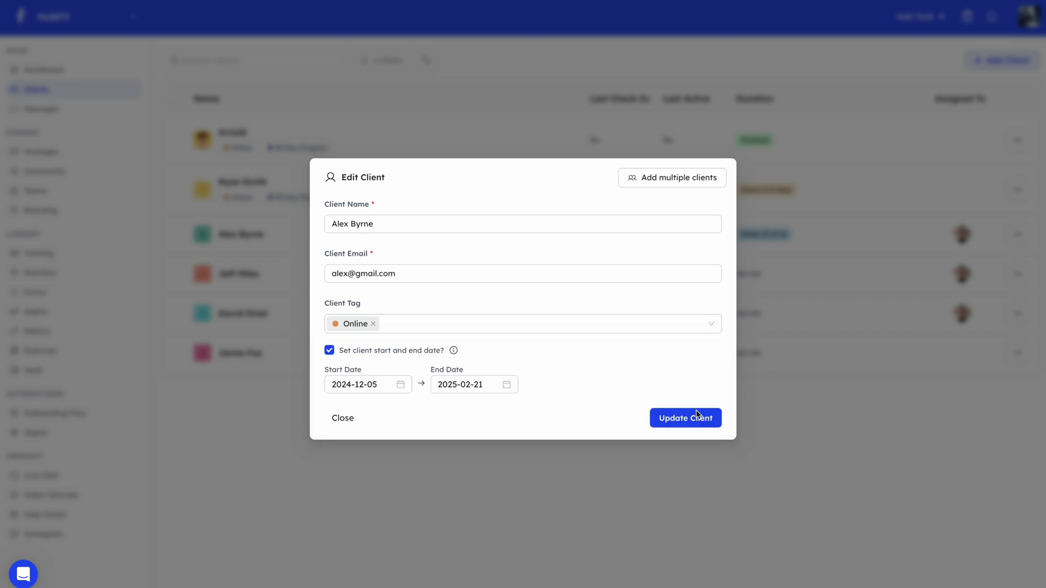
pyautogui.click(687, 419)
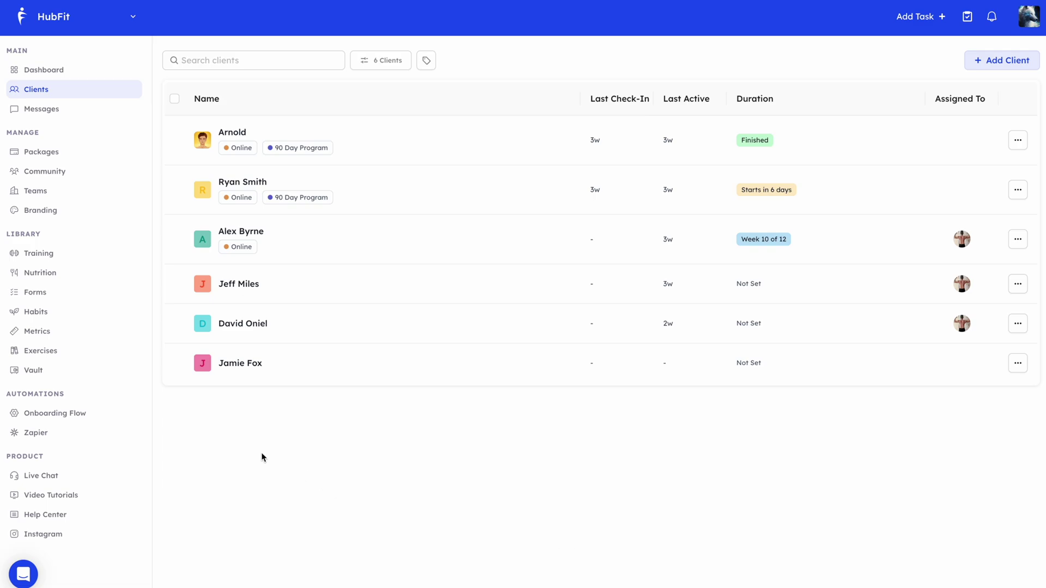
# Select the bottom three clients and start a bulk tag assignment for them
pyautogui.click(175, 363)
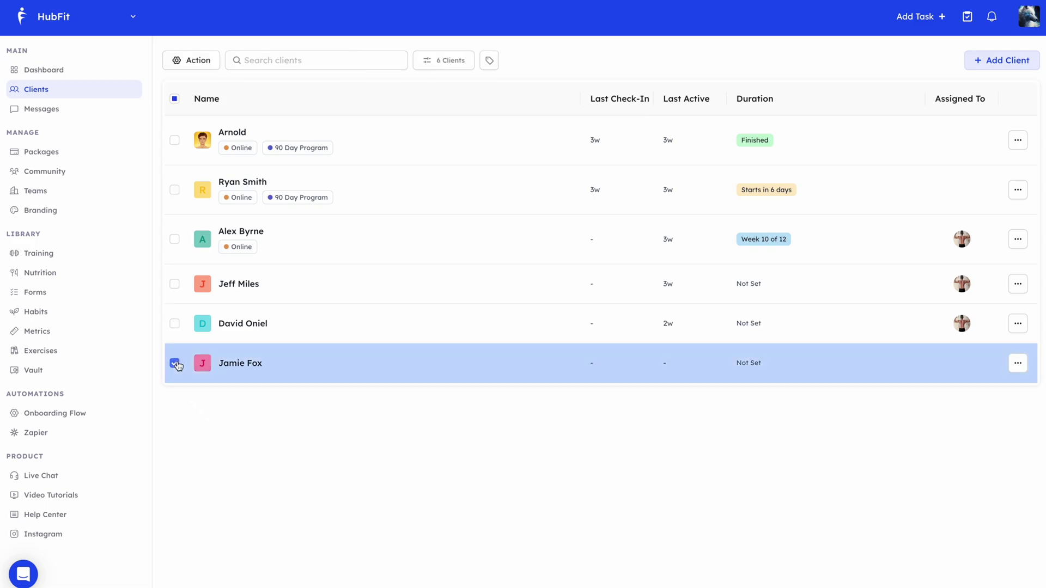
pyautogui.click(174, 324)
pyautogui.click(175, 284)
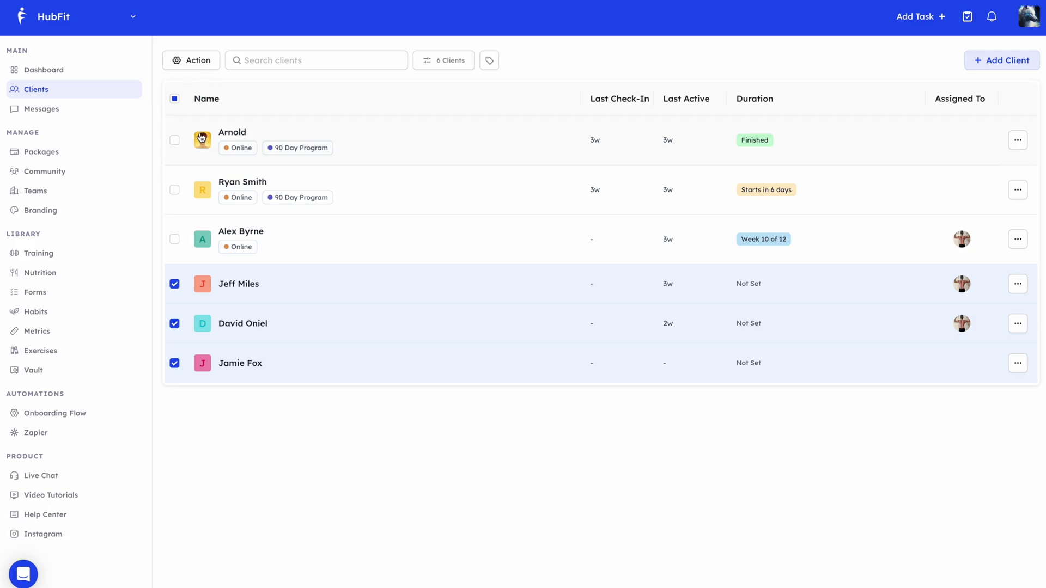
pyautogui.click(192, 61)
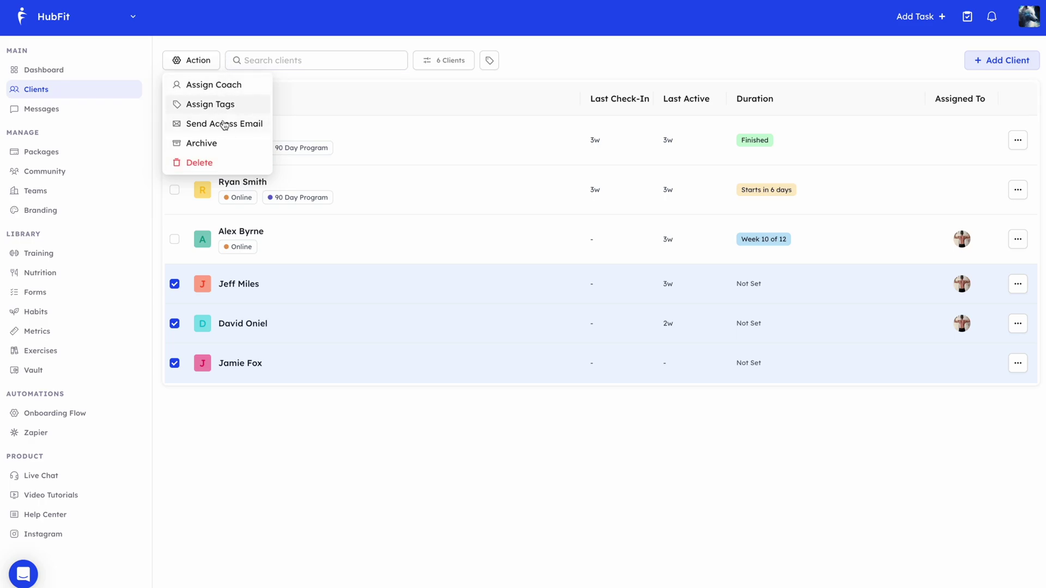
pyautogui.click(250, 108)
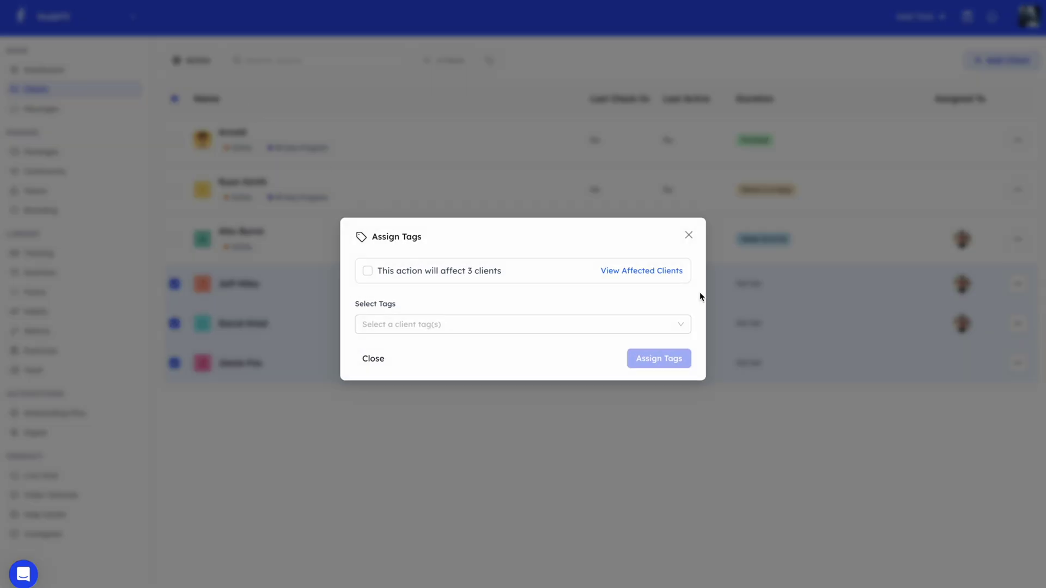
pyautogui.moveTo(342, 246); pyautogui.dragTo(699, 297)
pyautogui.click(650, 278)
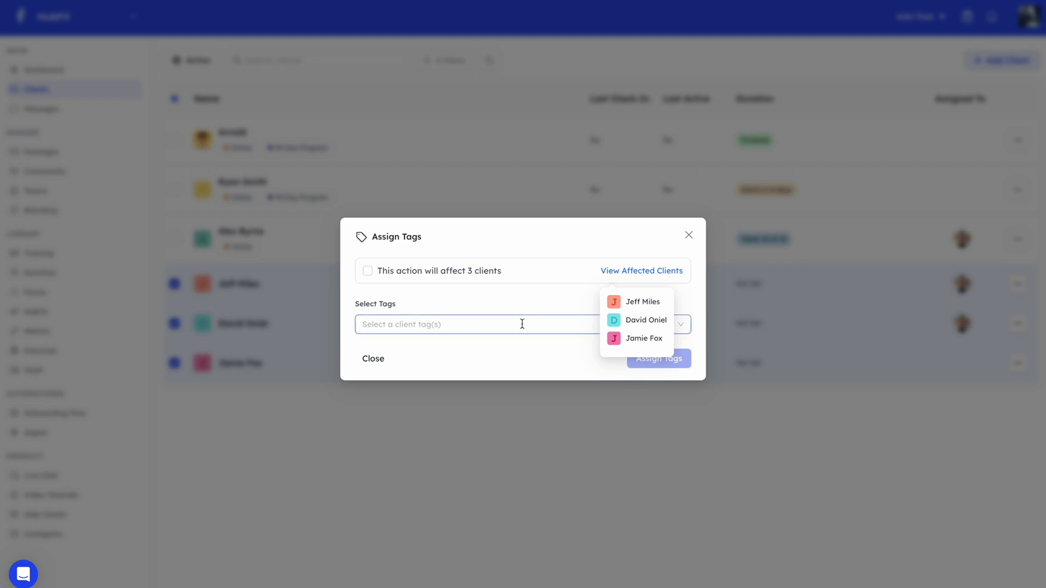
pyautogui.click(369, 271)
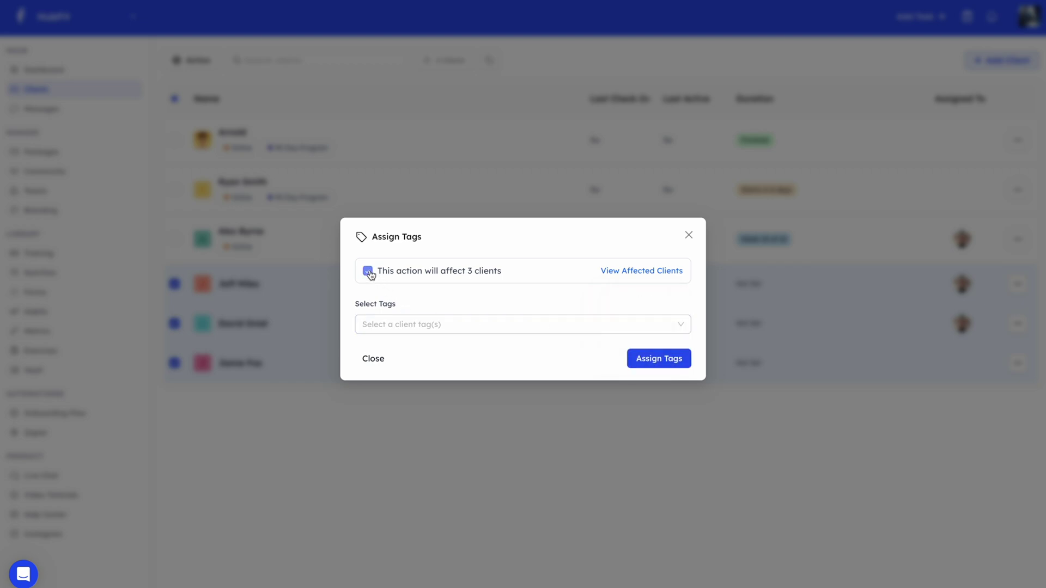
# Assign the In-Person tag to the three selected clients and dismiss the confirmation
pyautogui.click(456, 324)
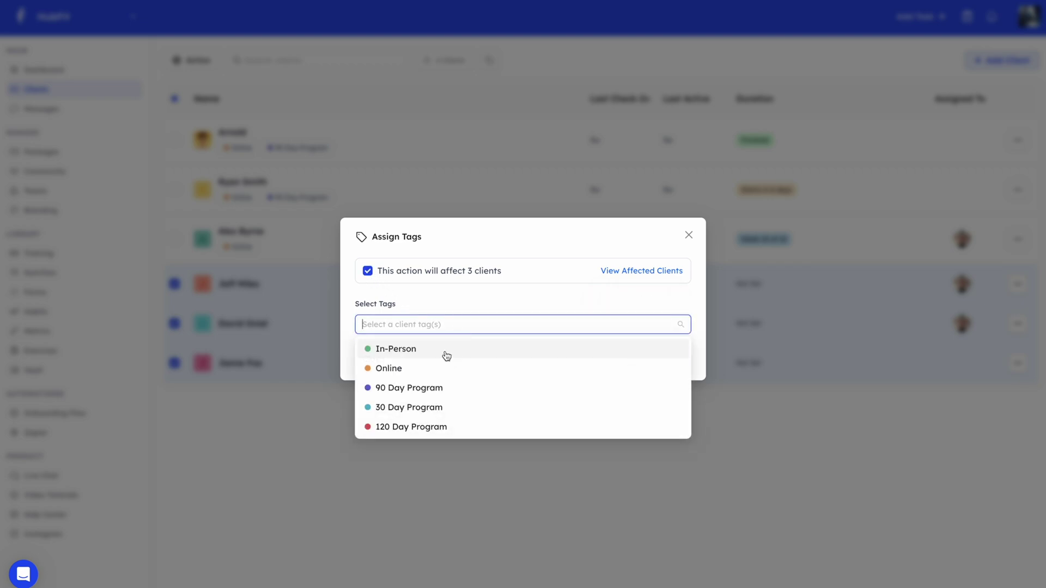
pyautogui.click(446, 355)
pyautogui.click(450, 303)
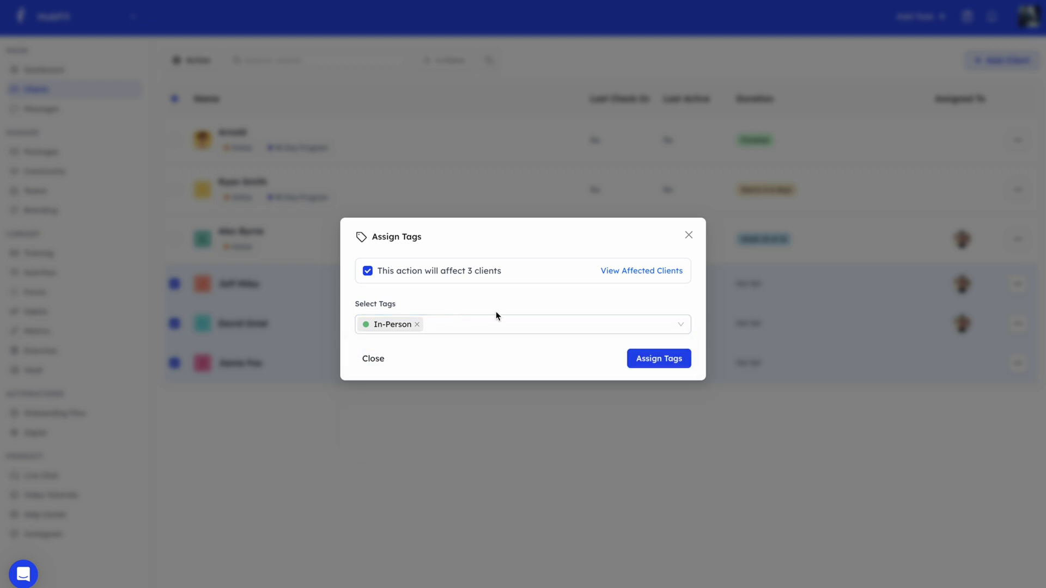
pyautogui.click(664, 362)
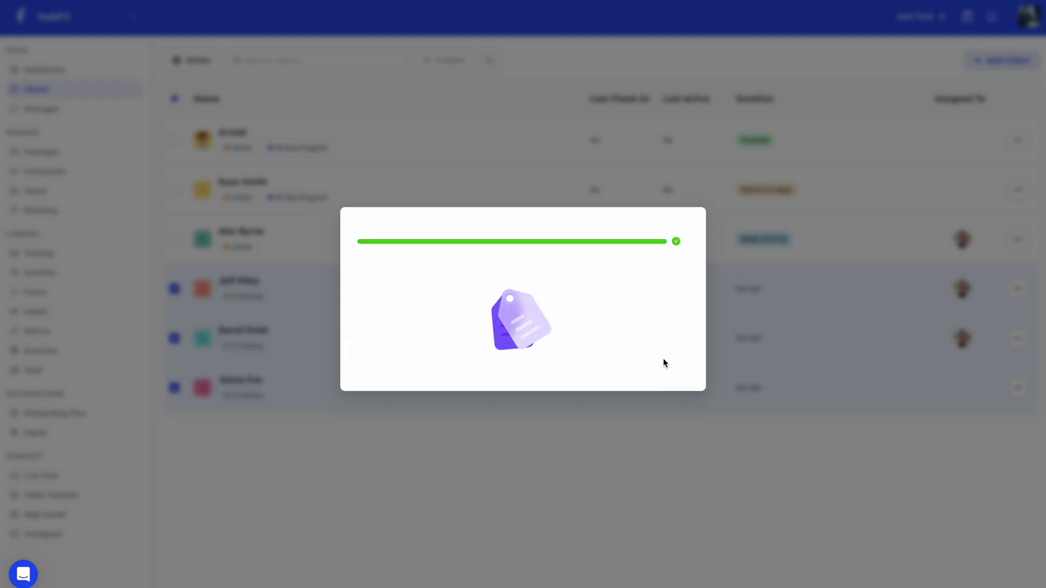
pyautogui.click(532, 384)
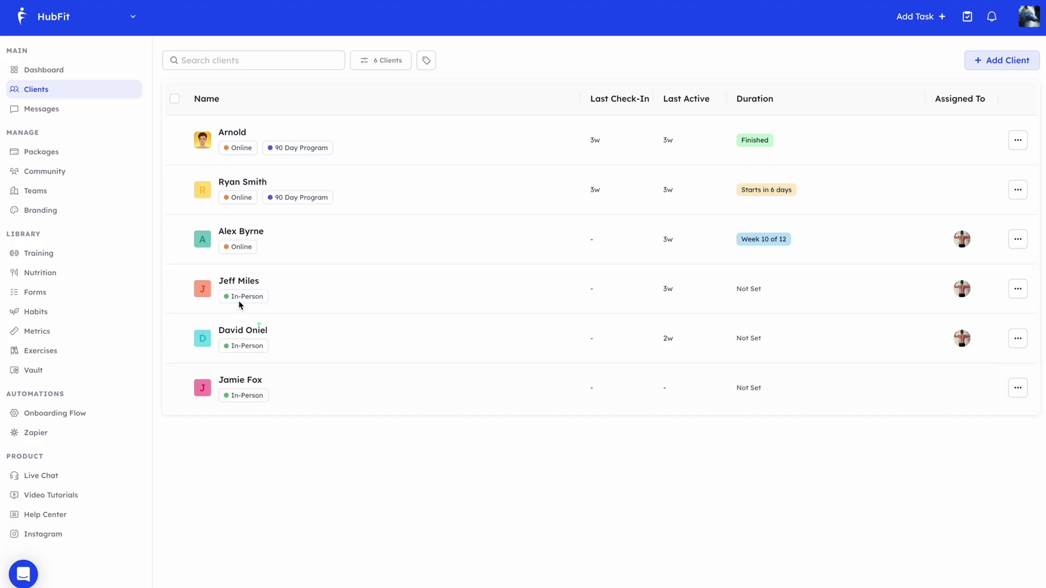
pyautogui.moveTo(191, 268); pyautogui.dragTo(278, 418)
pyautogui.moveTo(390, 72); pyautogui.dragTo(391, 118)
pyautogui.moveTo(378, 72); pyautogui.dragTo(376, 106)
pyautogui.moveTo(347, 38); pyautogui.dragTo(414, 86)
pyautogui.click(397, 69)
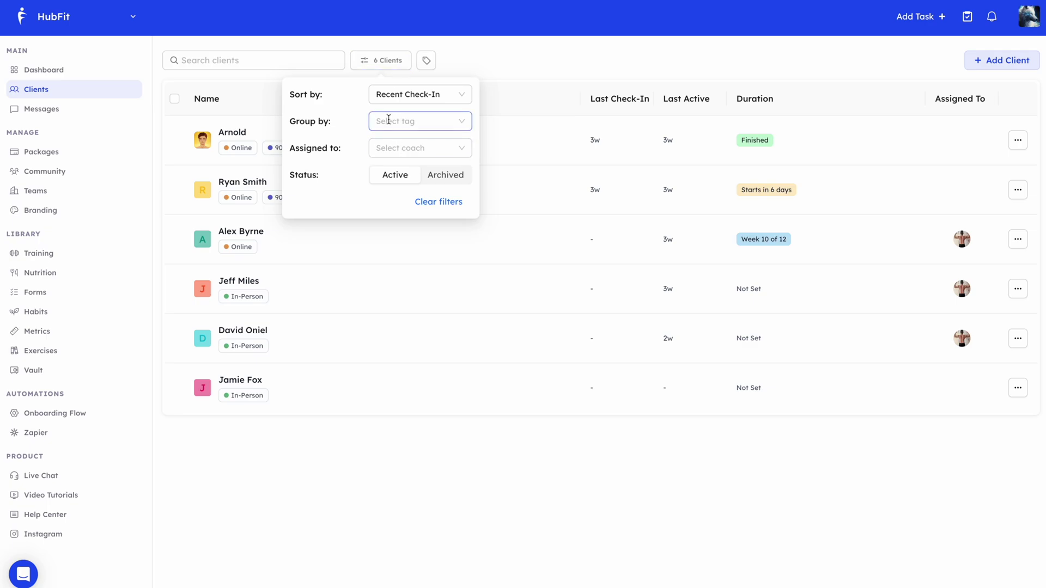
pyautogui.click(388, 119)
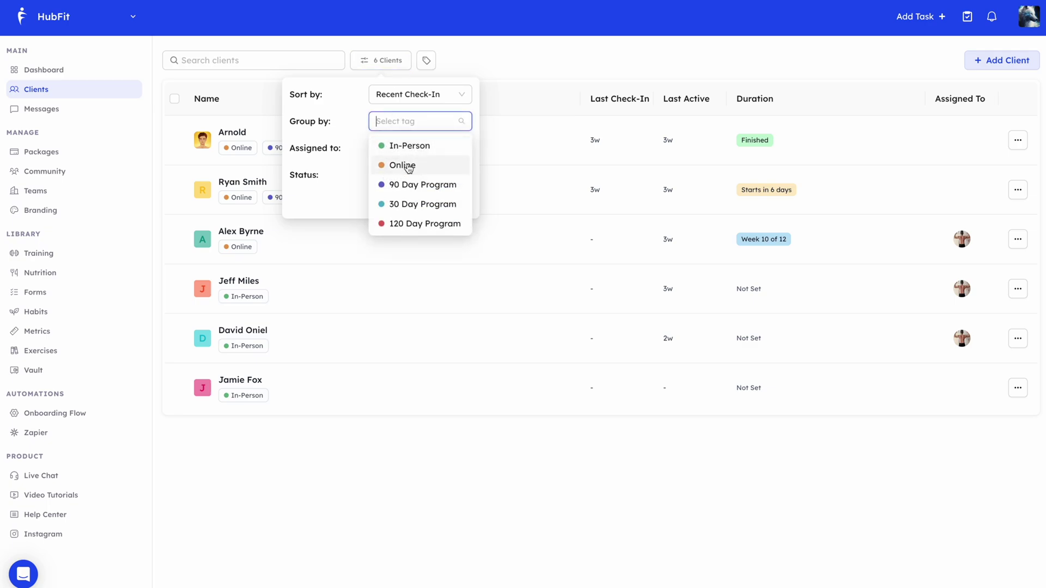
pyautogui.click(436, 170)
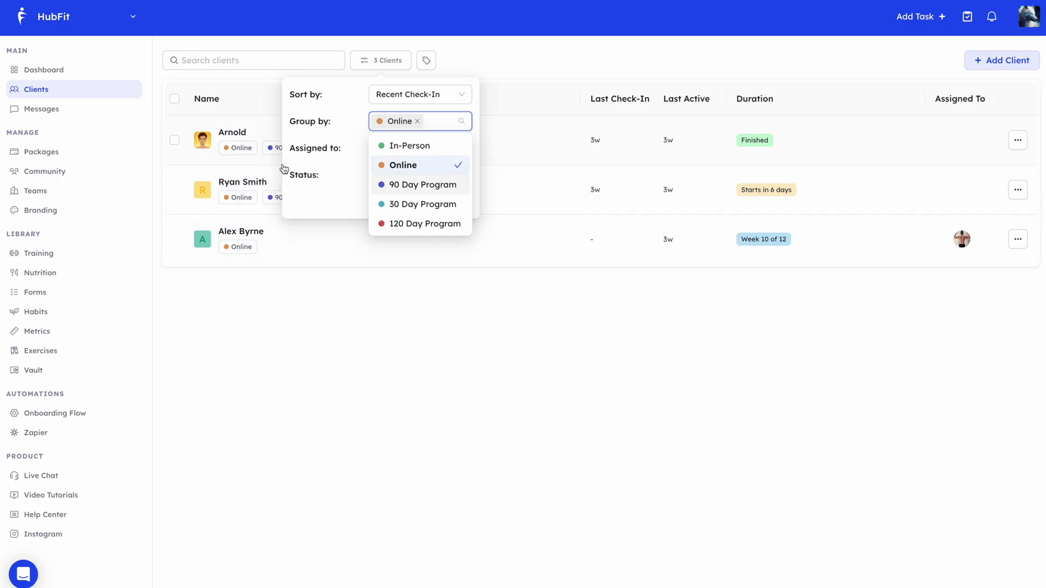
pyautogui.click(310, 146)
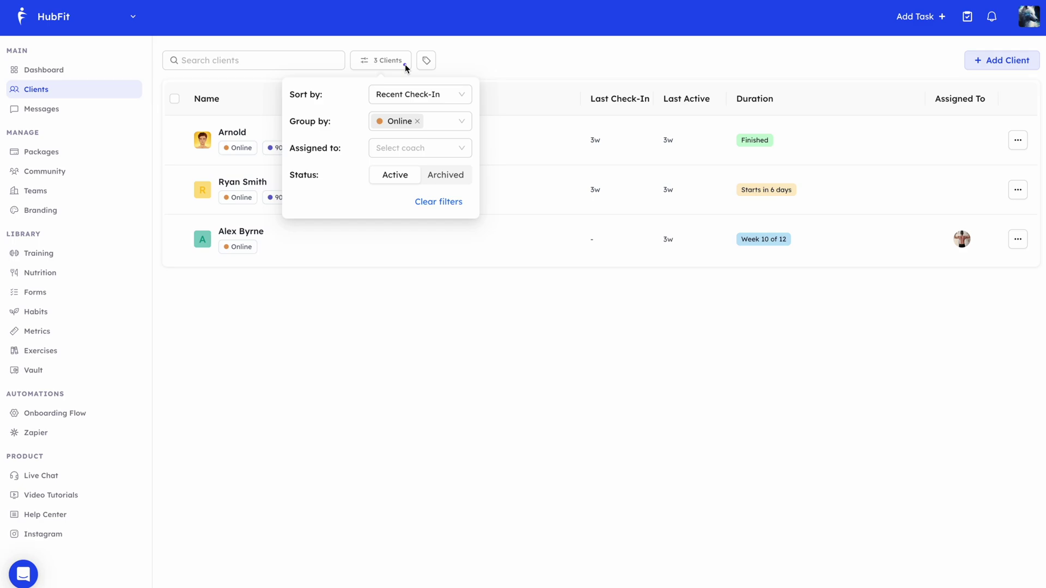
pyautogui.click(420, 96)
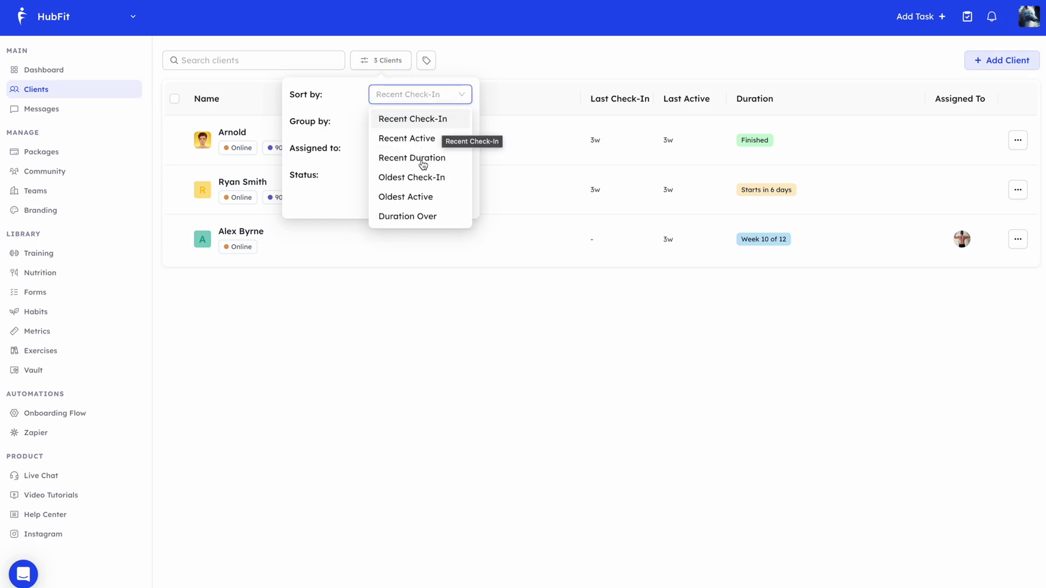
pyautogui.click(346, 140)
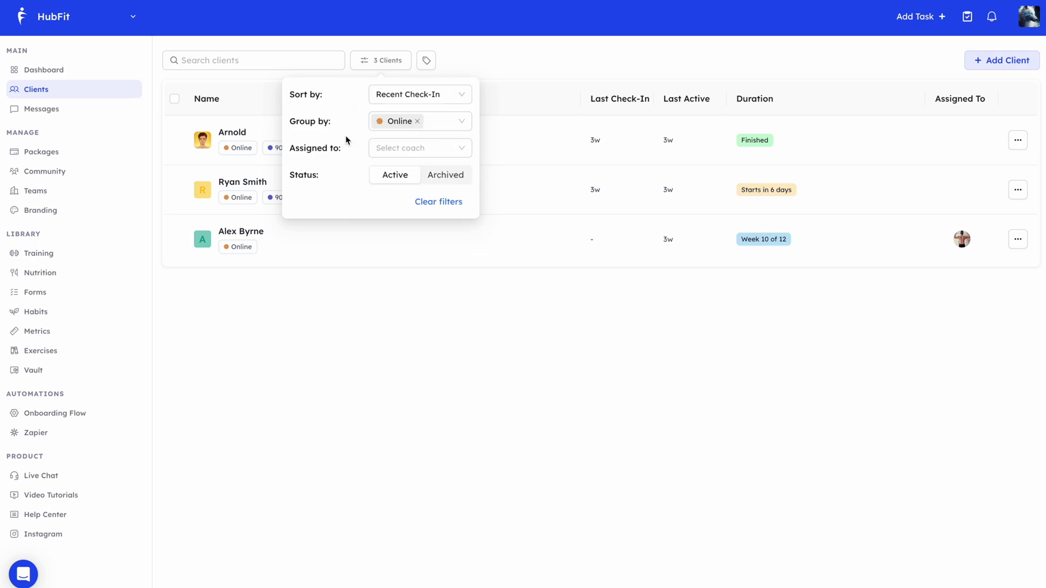
pyautogui.click(383, 145)
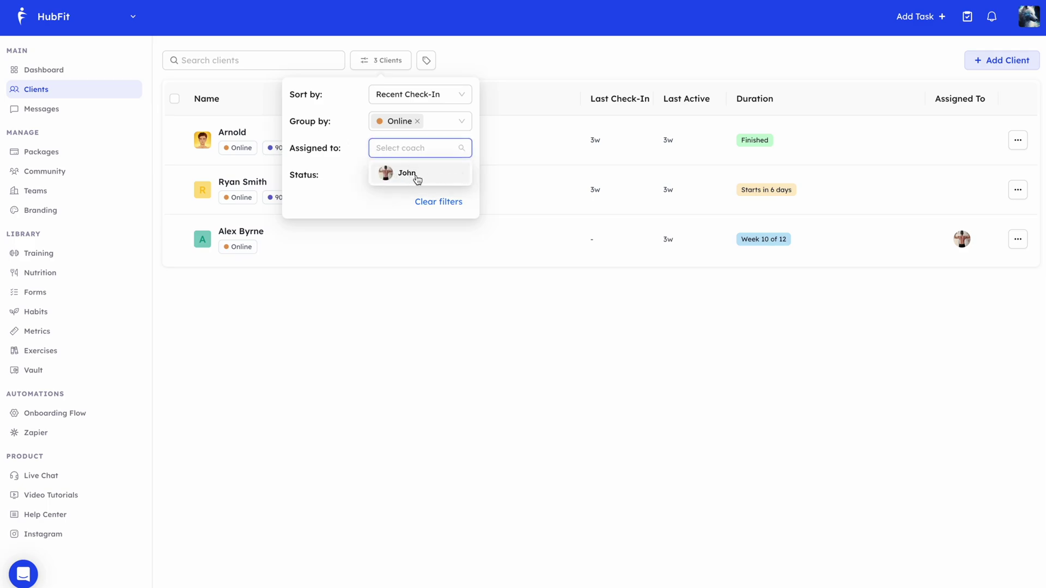
pyautogui.click(424, 178)
pyautogui.click(358, 125)
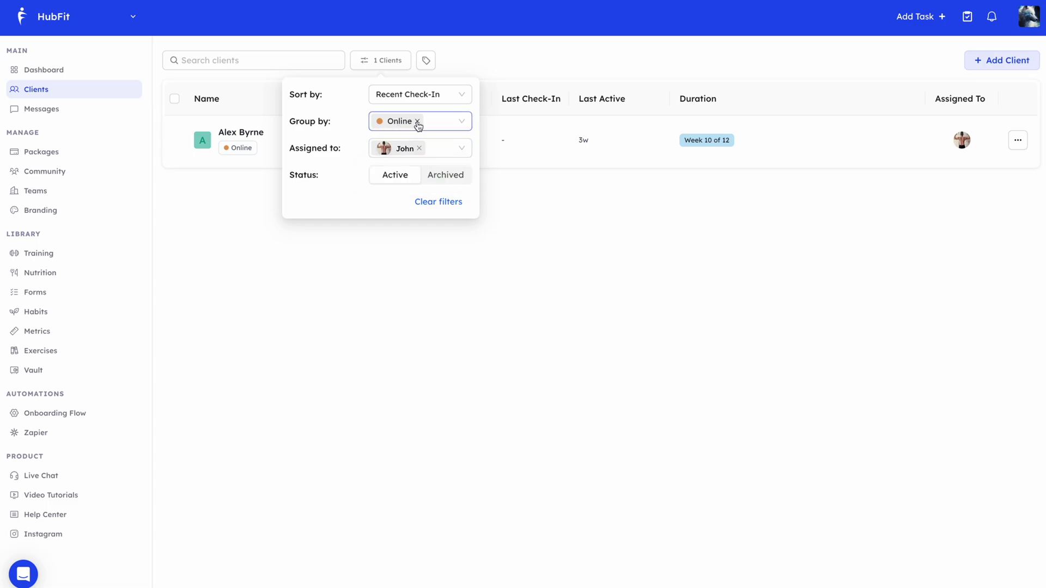
pyautogui.click(417, 121)
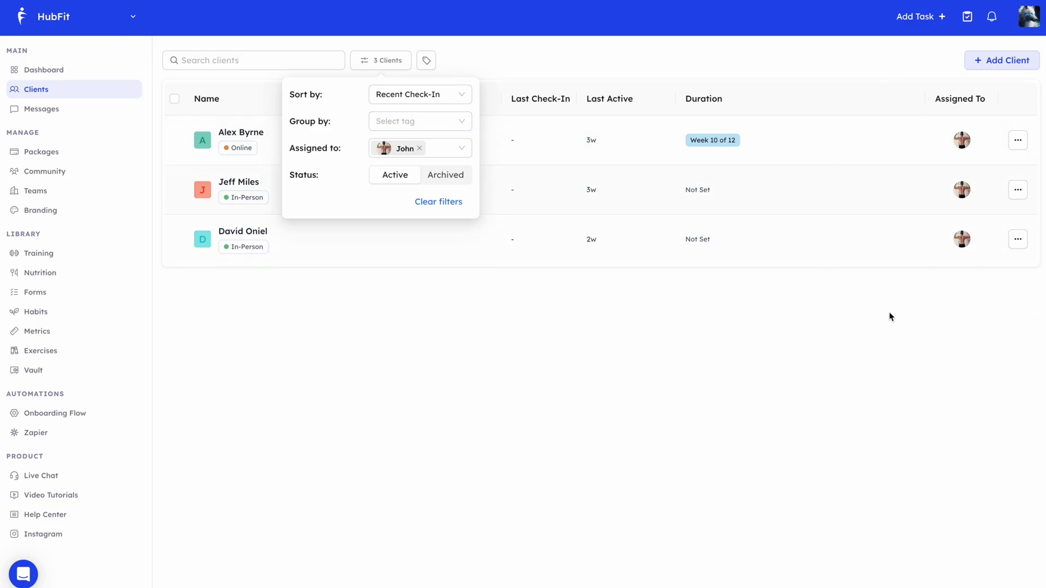
pyautogui.moveTo(348, 160); pyautogui.dragTo(478, 198)
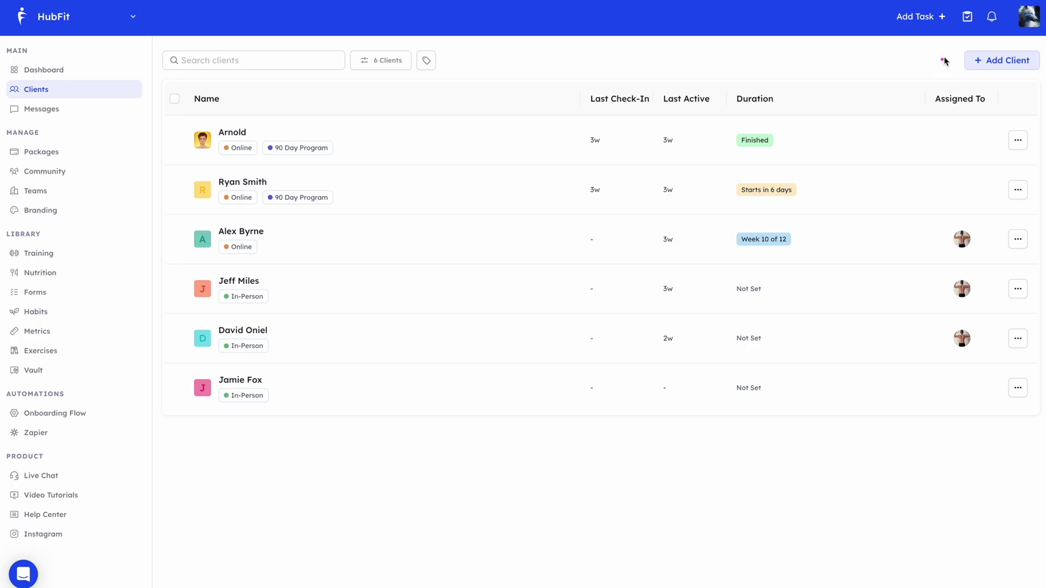
# Open the Add Client form, review its fields, and enable 'Set client start and end date?'
pyautogui.moveTo(948, 43); pyautogui.dragTo(1042, 79)
pyautogui.click(1005, 64)
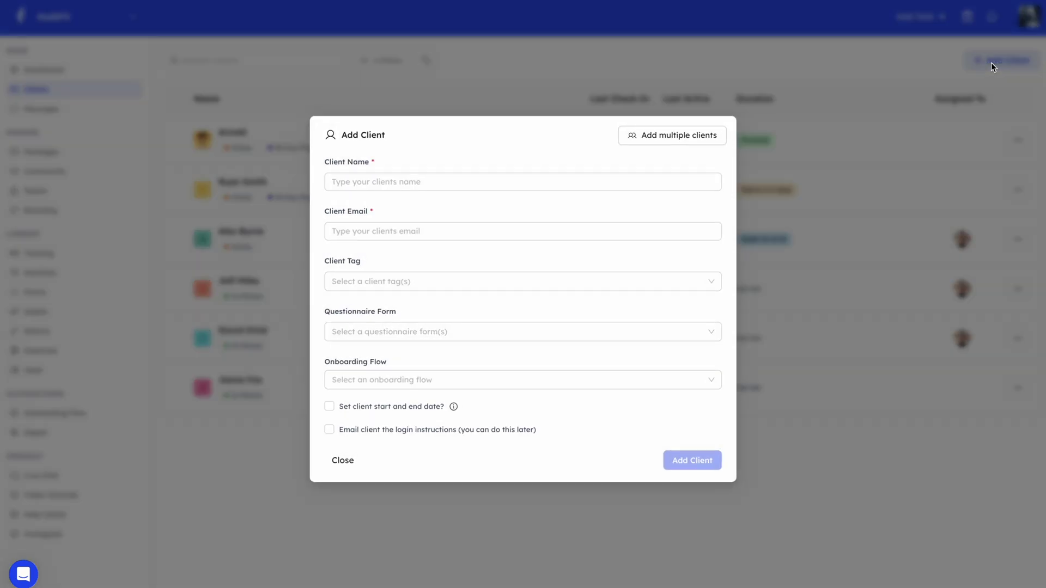
pyautogui.moveTo(315, 151); pyautogui.dragTo(454, 194)
pyautogui.moveTo(318, 202); pyautogui.dragTo(430, 245)
pyautogui.moveTo(322, 257); pyautogui.dragTo(436, 301)
pyautogui.click(477, 332)
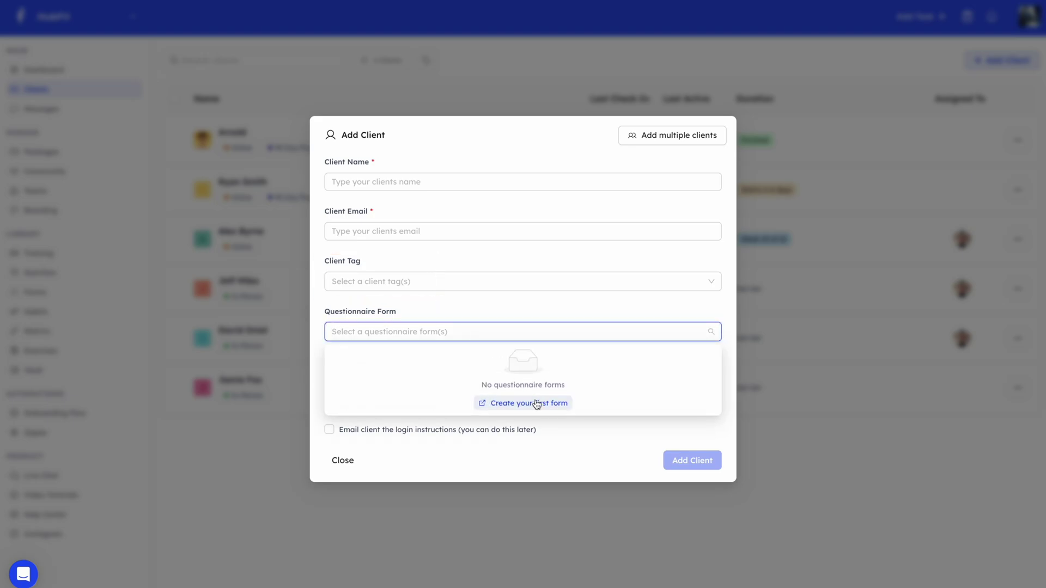
pyautogui.click(475, 315)
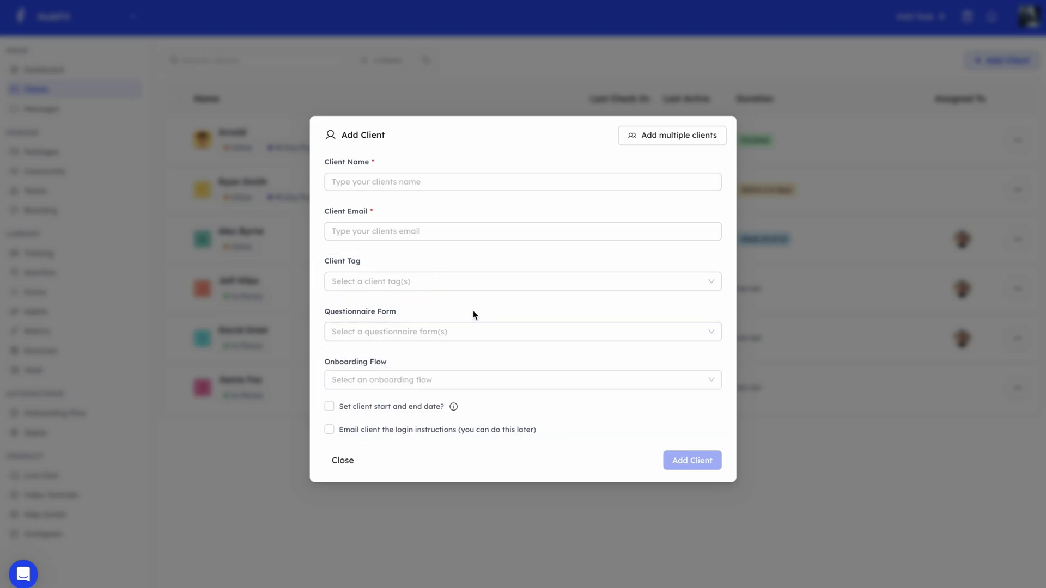
pyautogui.click(445, 383)
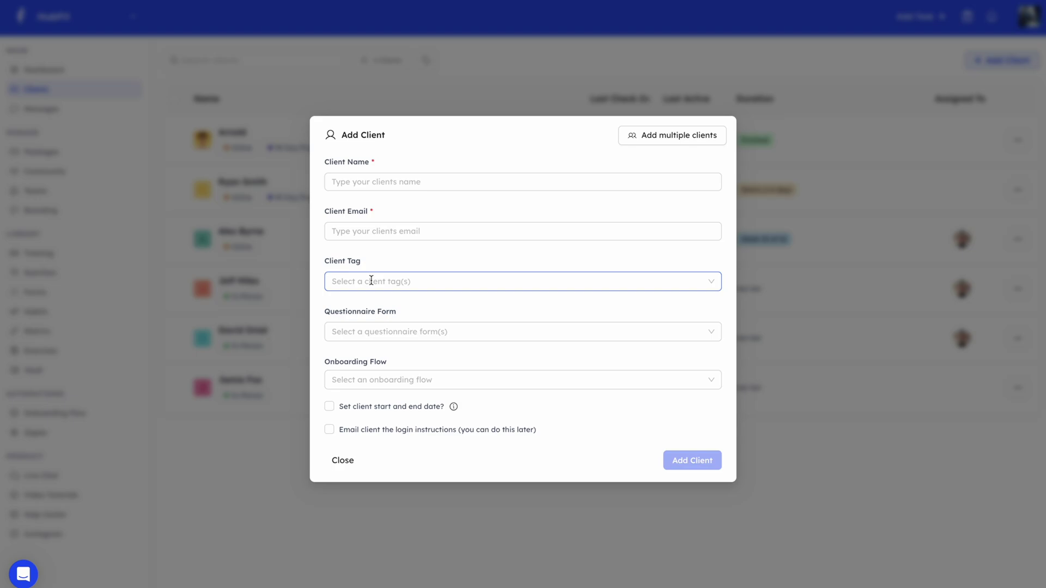
pyautogui.click(371, 407)
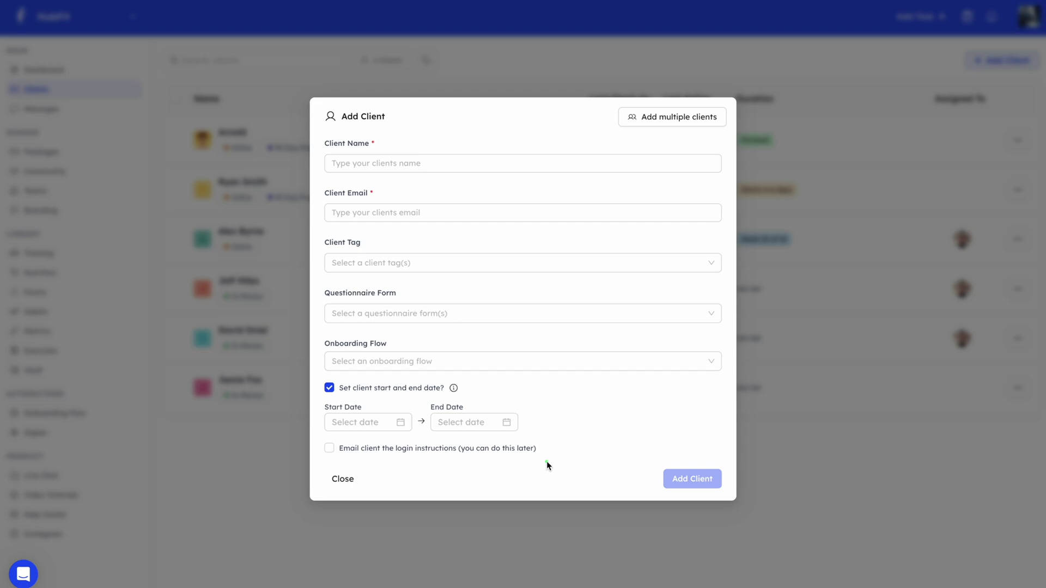
# Switch to adding multiple clients, fill five rows of names and emails, and continue to Setup Actions
pyautogui.click(669, 123)
pyautogui.click(365, 301)
pyautogui.click(360, 329)
pyautogui.click(355, 340)
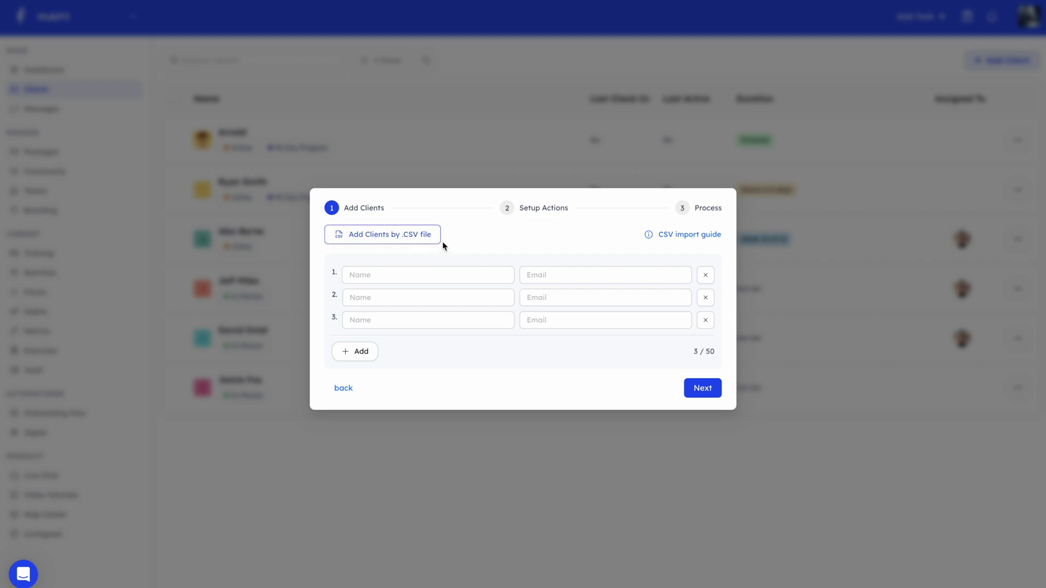
pyautogui.moveTo(684, 235)
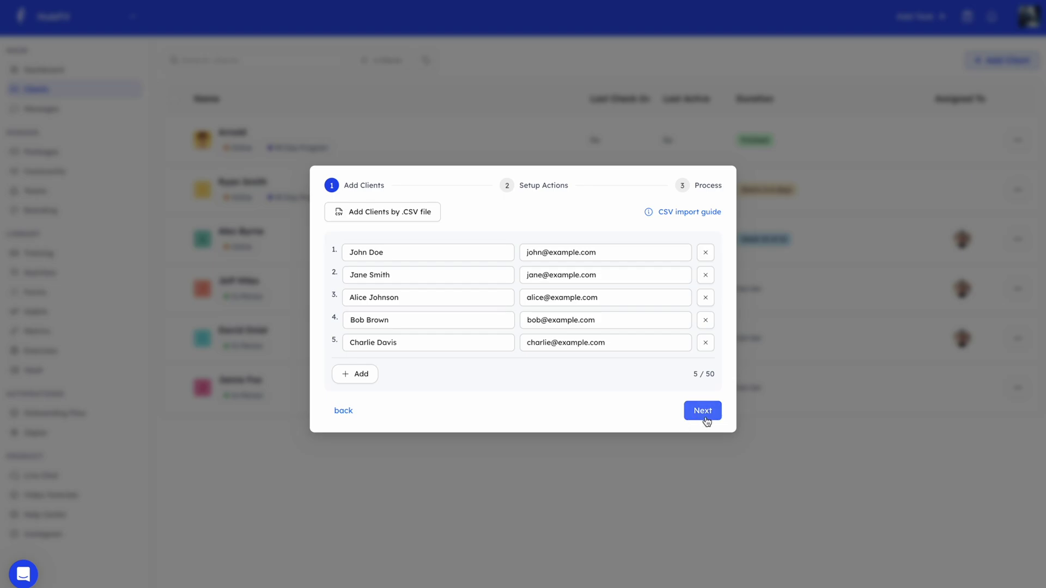
pyautogui.click(705, 415)
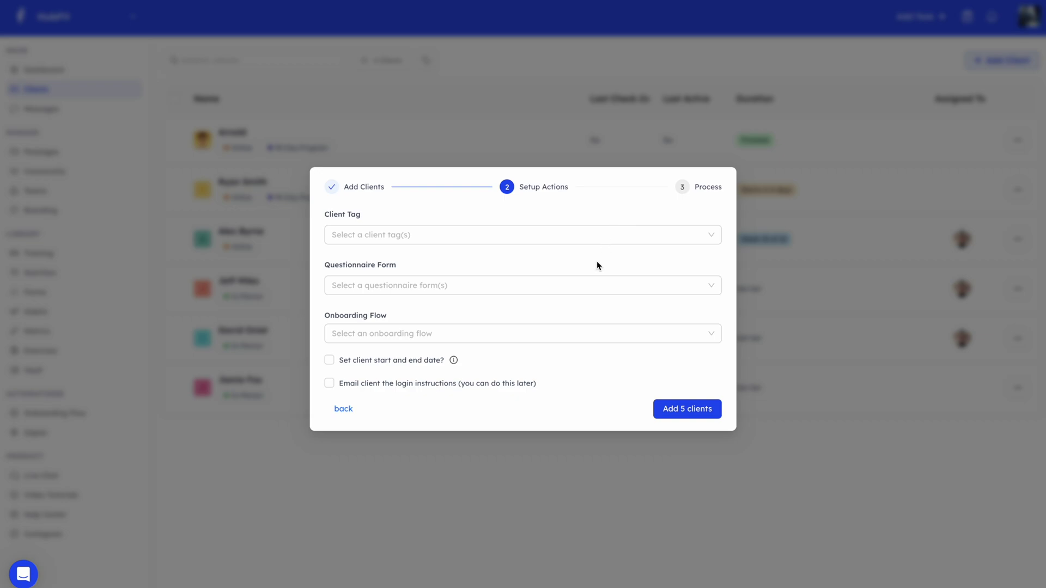
# Tag the five clients 120 Day Program, date them 2025-02-14 to 2025-03-28, and add them
pyautogui.click(538, 234)
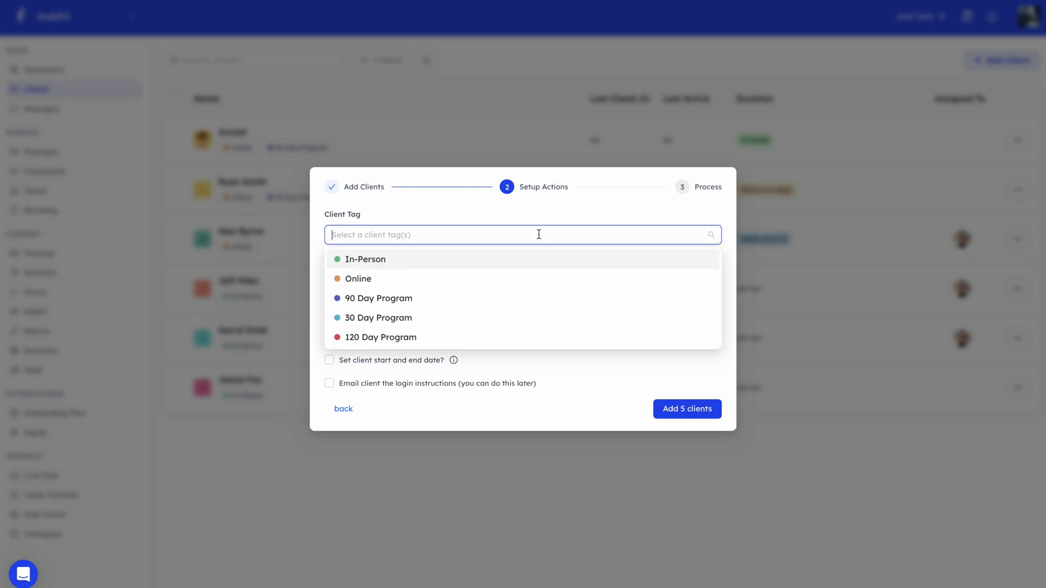
pyautogui.click(471, 343)
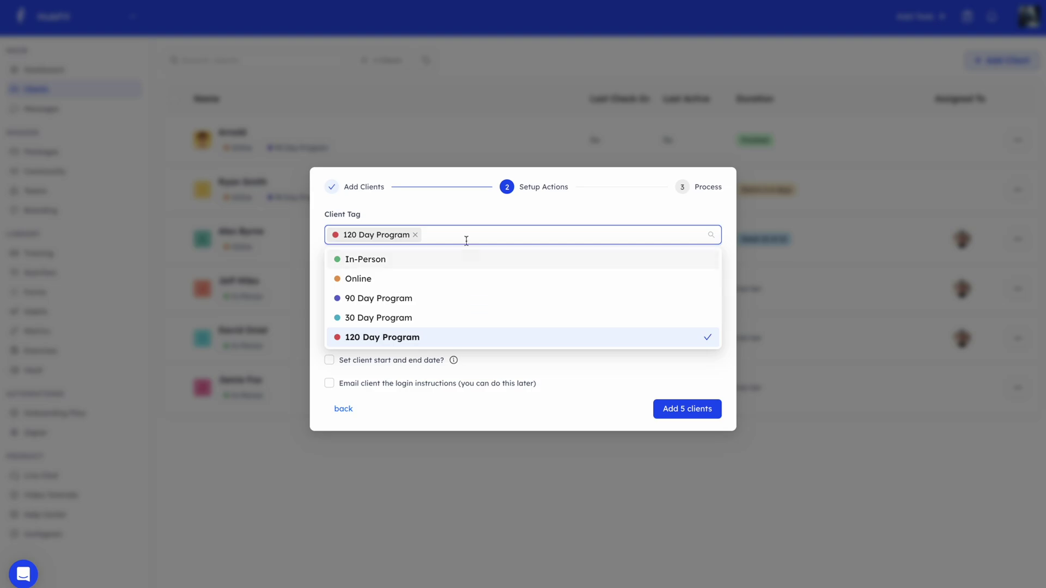
pyautogui.click(461, 211)
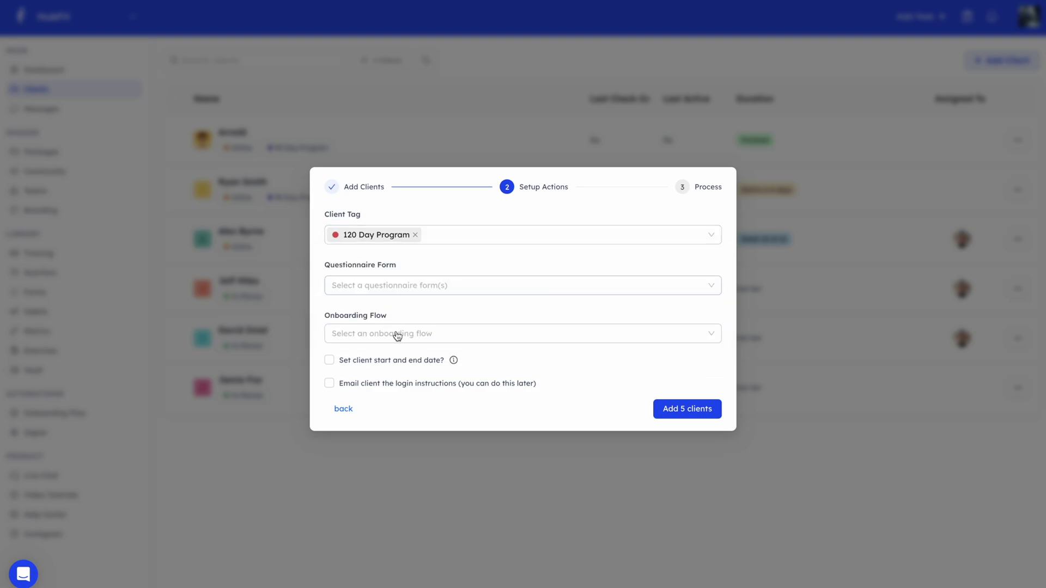
pyautogui.click(384, 362)
pyautogui.click(376, 375)
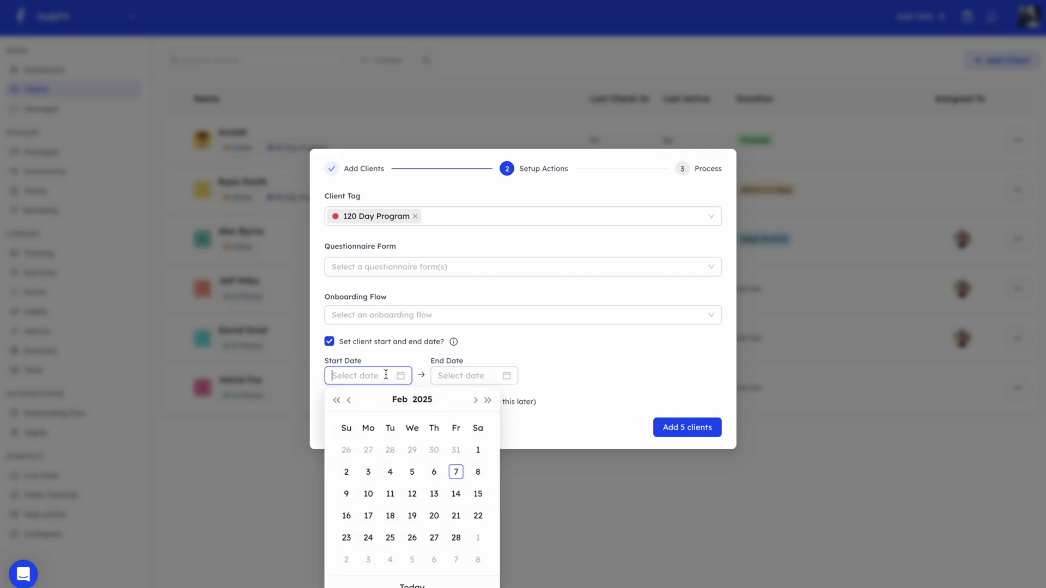
pyautogui.click(465, 473)
pyautogui.click(506, 377)
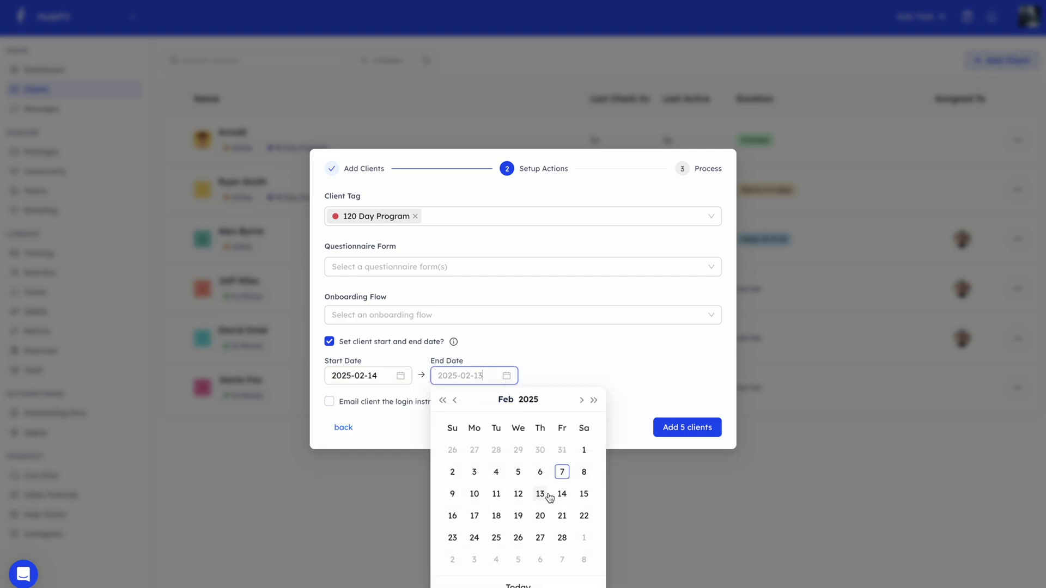
pyautogui.click(581, 400)
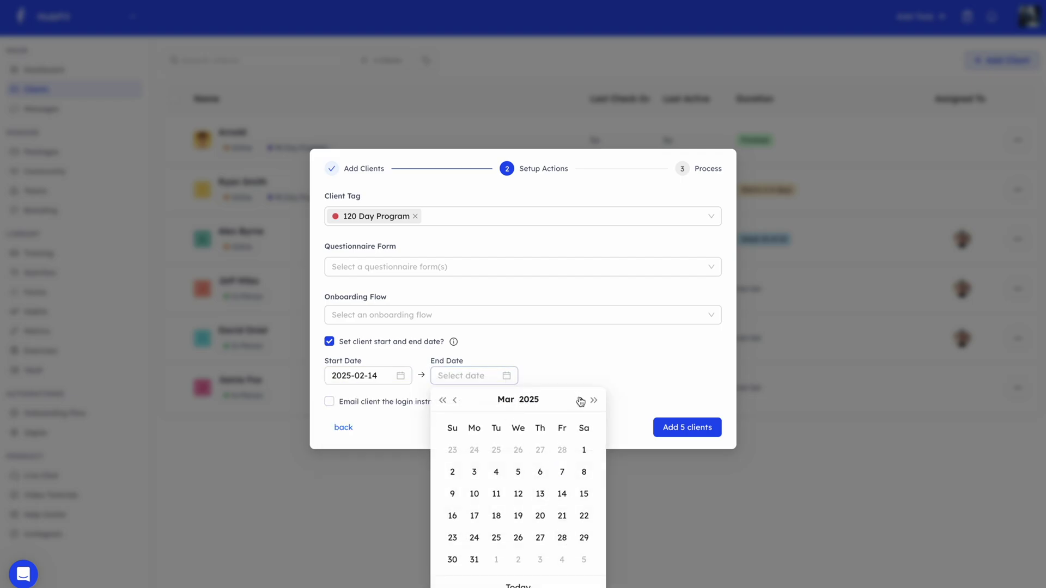
pyautogui.click(561, 541)
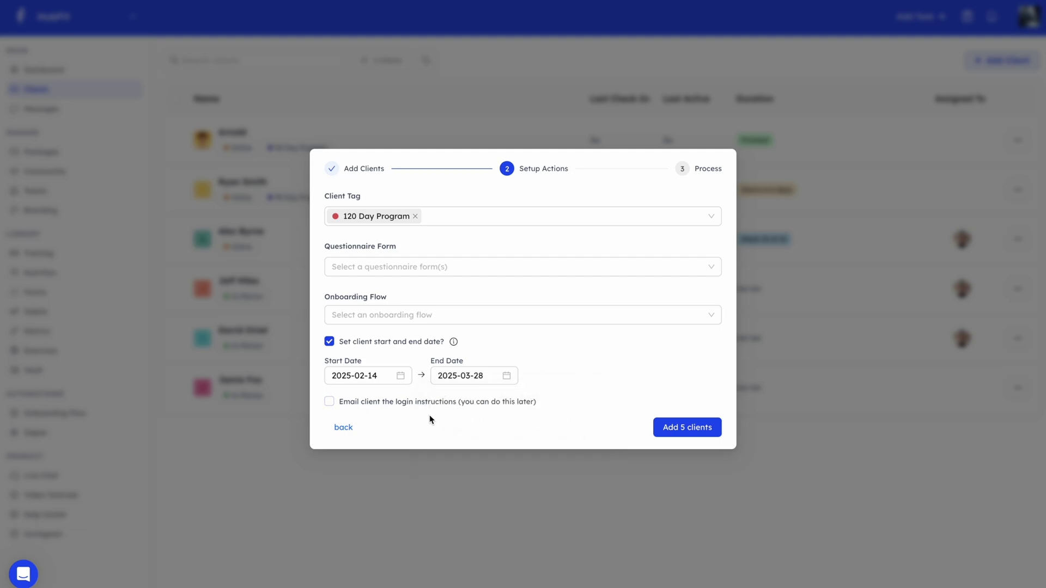
pyautogui.click(689, 433)
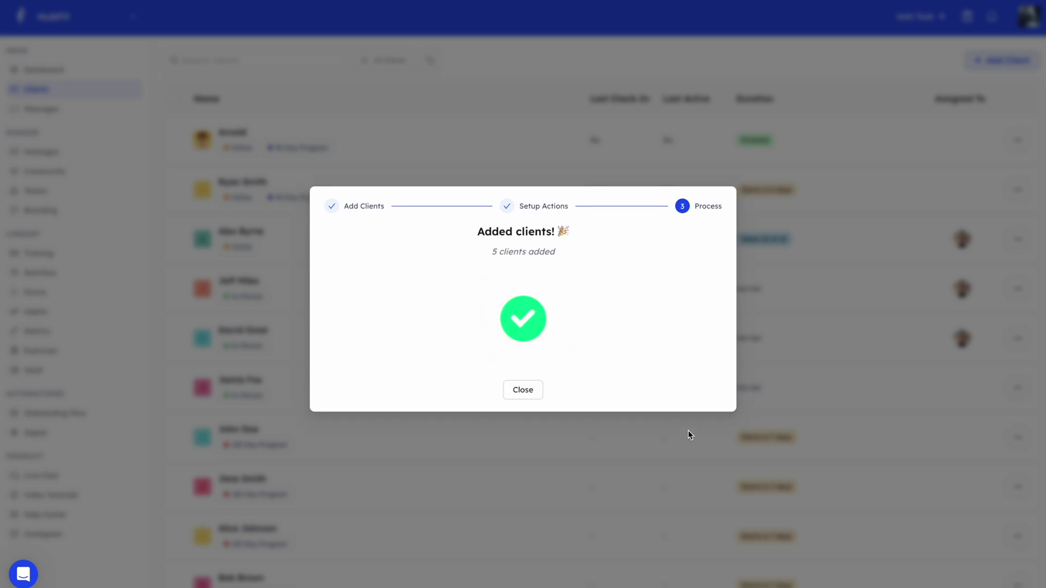
# Dismiss the Added clients confirmation and scroll back up to review the 11-client list
pyautogui.click(521, 392)
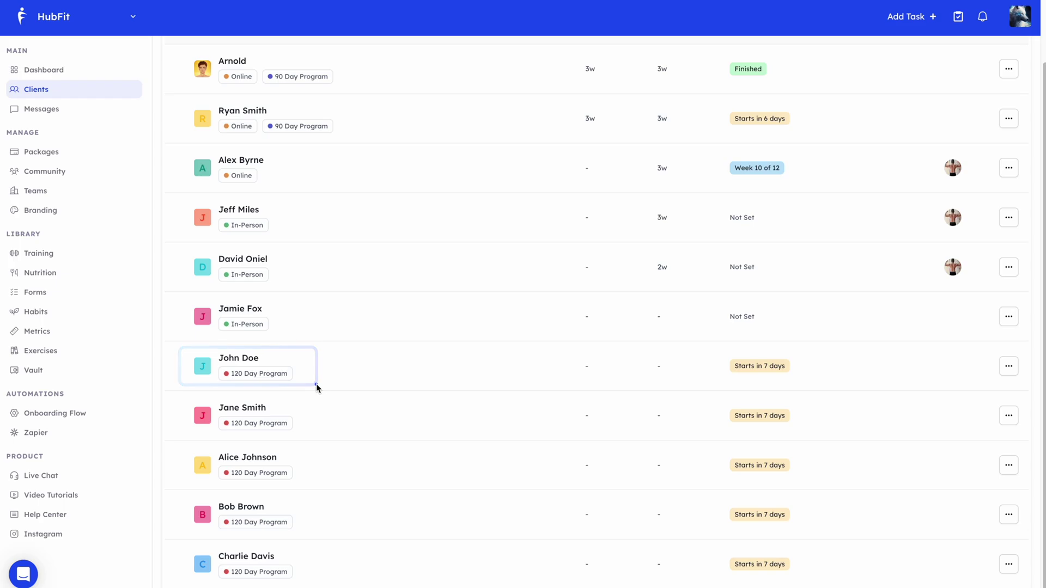
pyautogui.scroll(2, 521, 274)
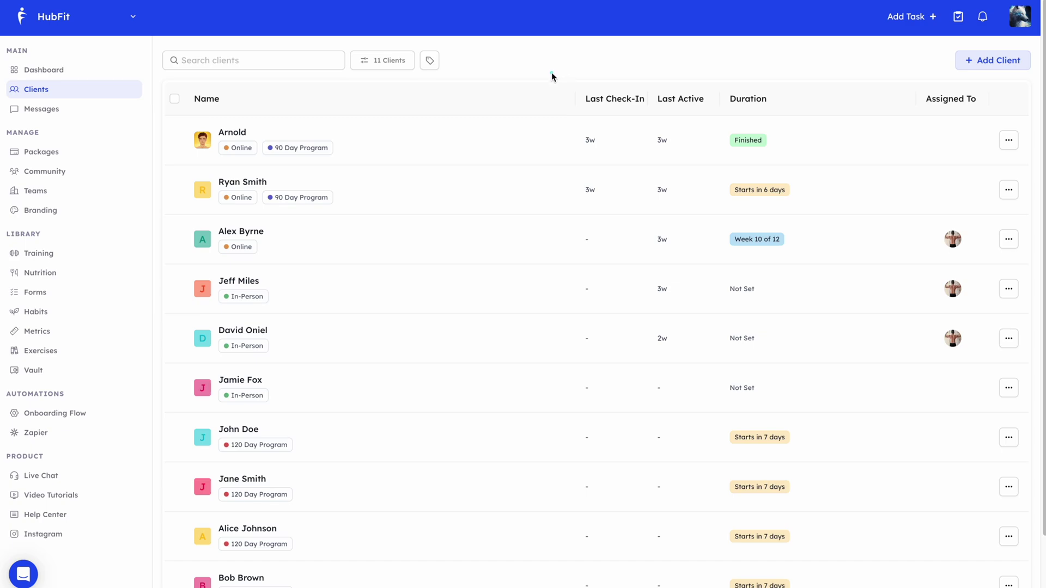
pyautogui.moveTo(552, 74); pyautogui.dragTo(651, 319)
pyautogui.moveTo(645, 71); pyautogui.dragTo(706, 398)
pyautogui.moveTo(705, 74); pyautogui.dragTo(828, 585)
pyautogui.moveTo(715, 126); pyautogui.dragTo(790, 160)
pyautogui.moveTo(719, 175)
pyautogui.mouseDown()
pyautogui.moveTo(815, 217)
pyautogui.moveTo(808, 212)
pyautogui.mouseUp()
pyautogui.moveTo(713, 225); pyautogui.dragTo(804, 259)
# Review the week 10 of 12 Online client's details unchanged, then reopen that row's actions menu
pyautogui.click(1010, 240)
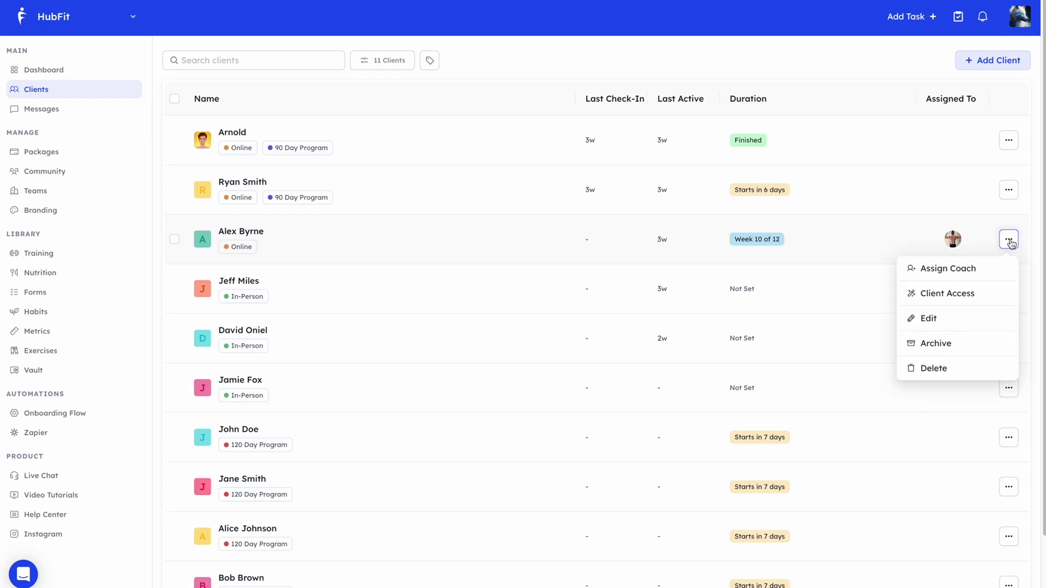
pyautogui.click(950, 326)
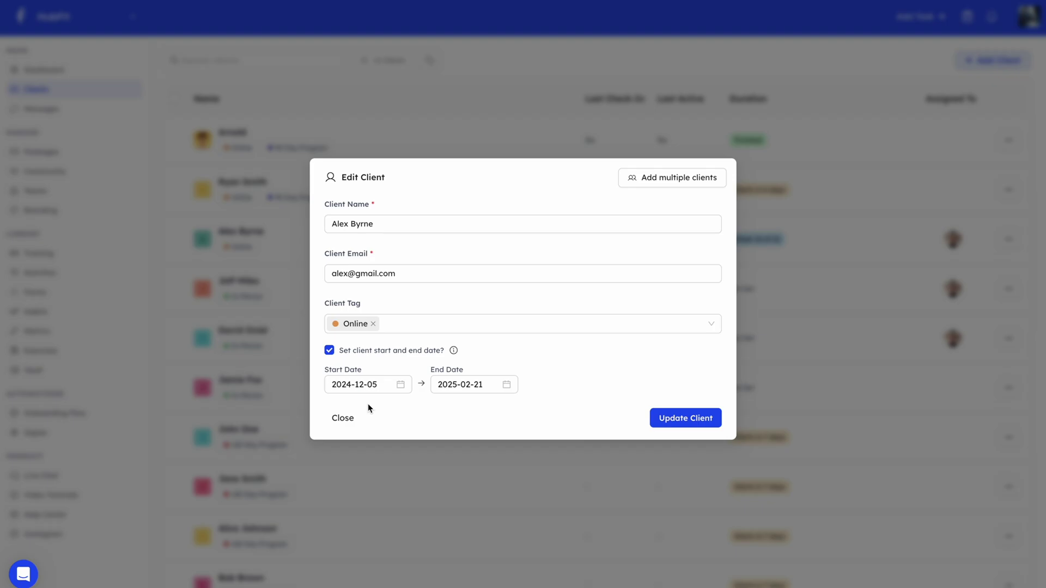
pyautogui.click(354, 417)
pyautogui.click(1009, 239)
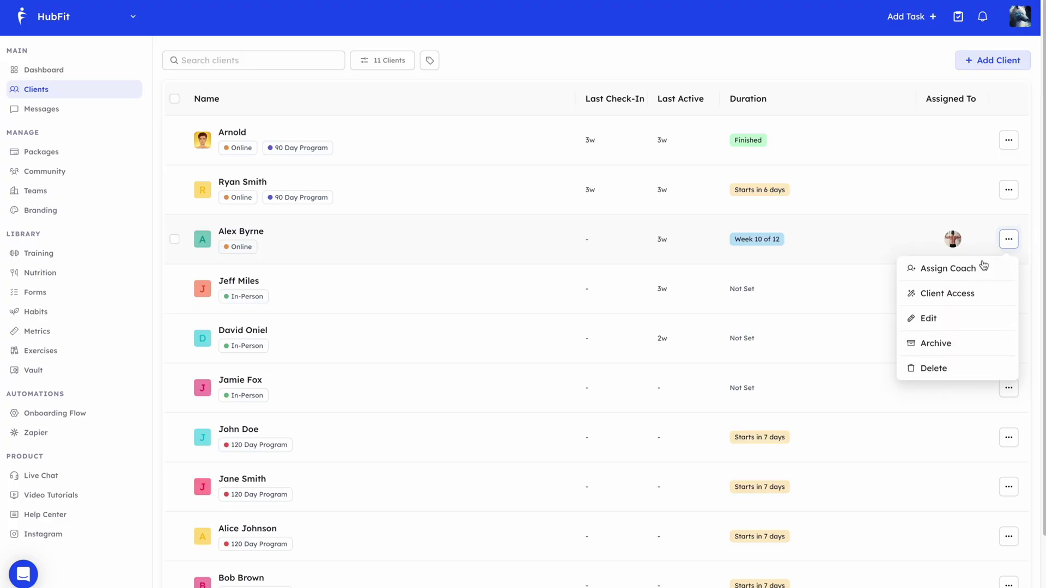
pyautogui.click(958, 295)
pyautogui.click(398, 294)
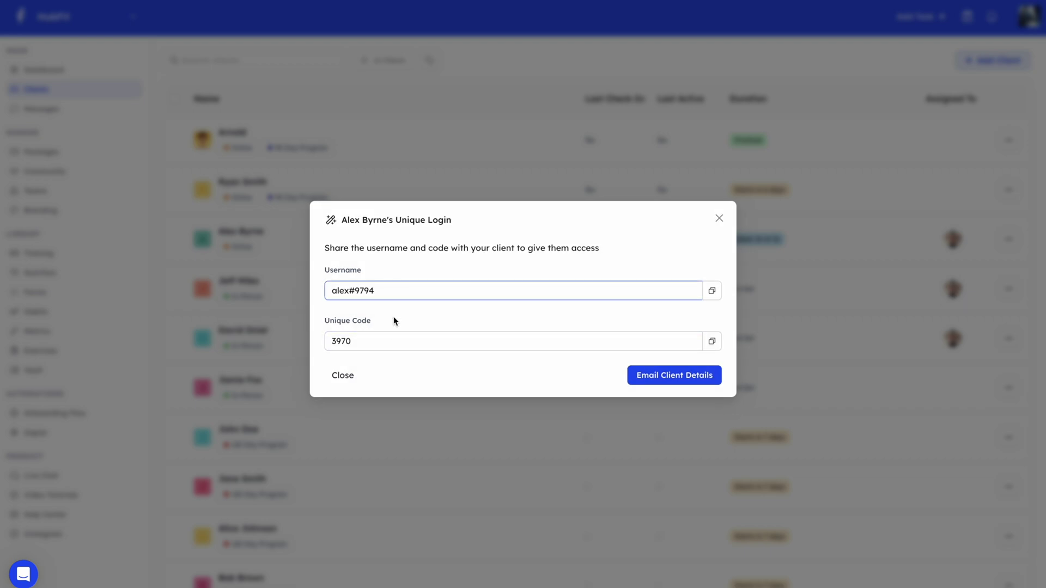
pyautogui.click(391, 345)
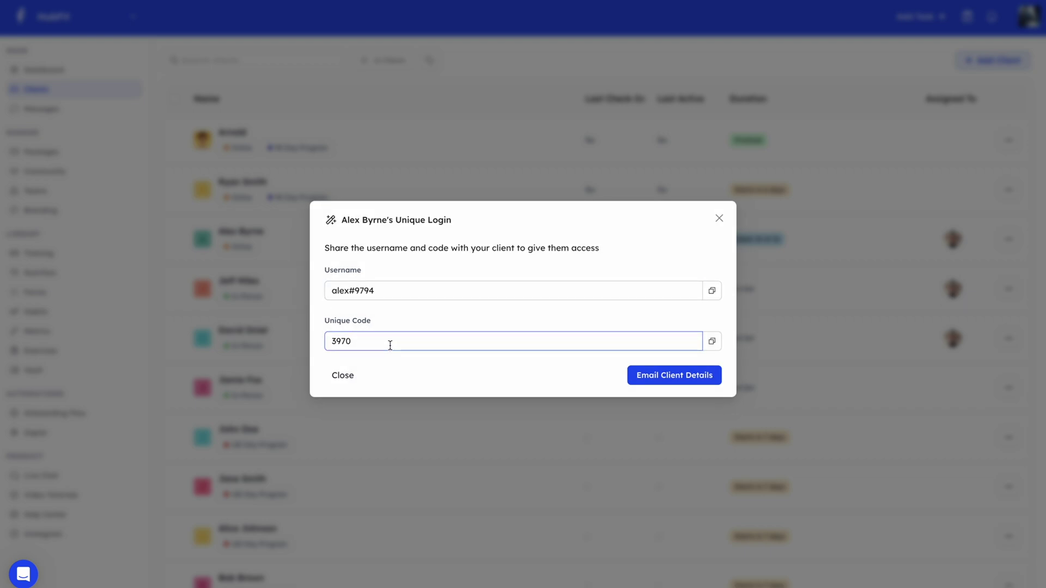
pyautogui.click(685, 386)
pyautogui.click(1008, 239)
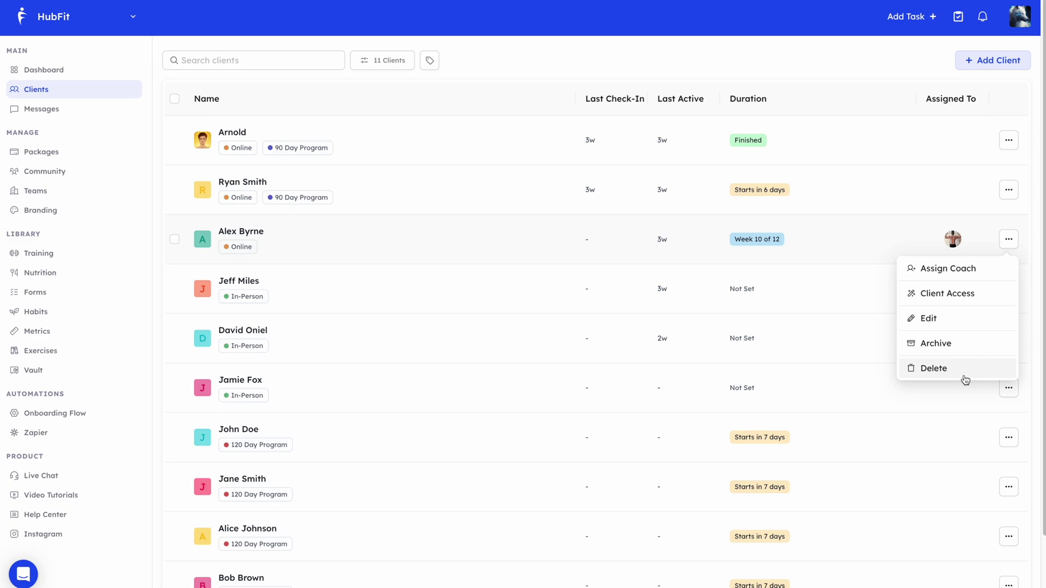
# Tick two In-Person and two 120 Day Program clients and start a bulk coach assignment for the 4
pyautogui.click(174, 486)
pyautogui.click(174, 436)
pyautogui.click(174, 391)
pyautogui.click(174, 339)
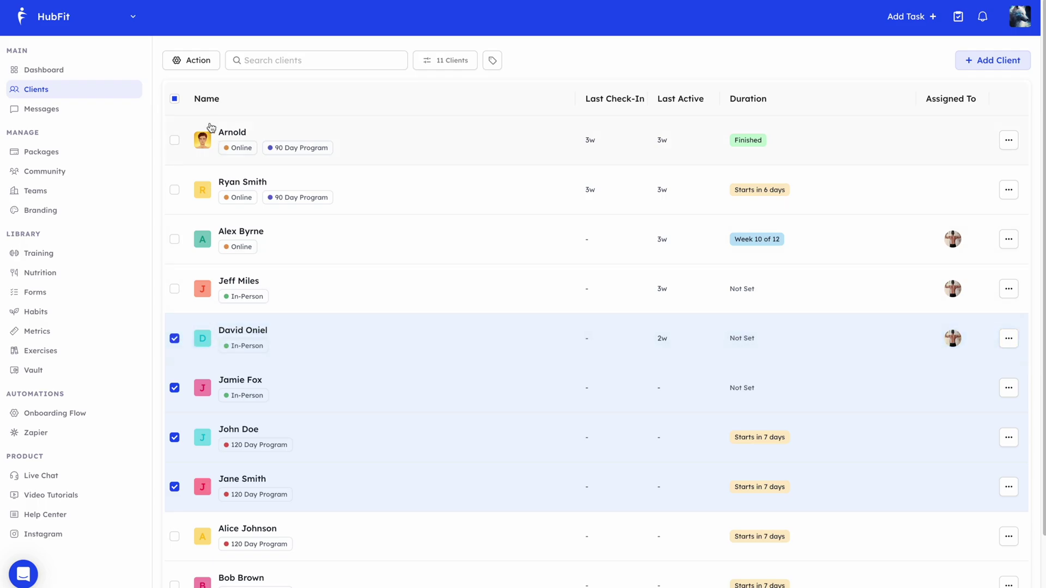
pyautogui.click(190, 61)
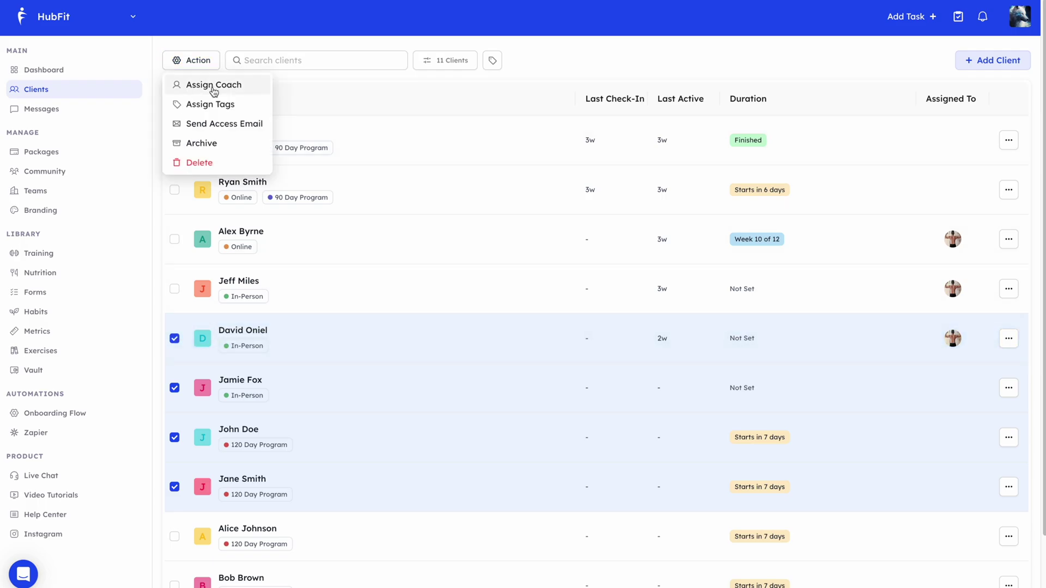
pyautogui.click(213, 86)
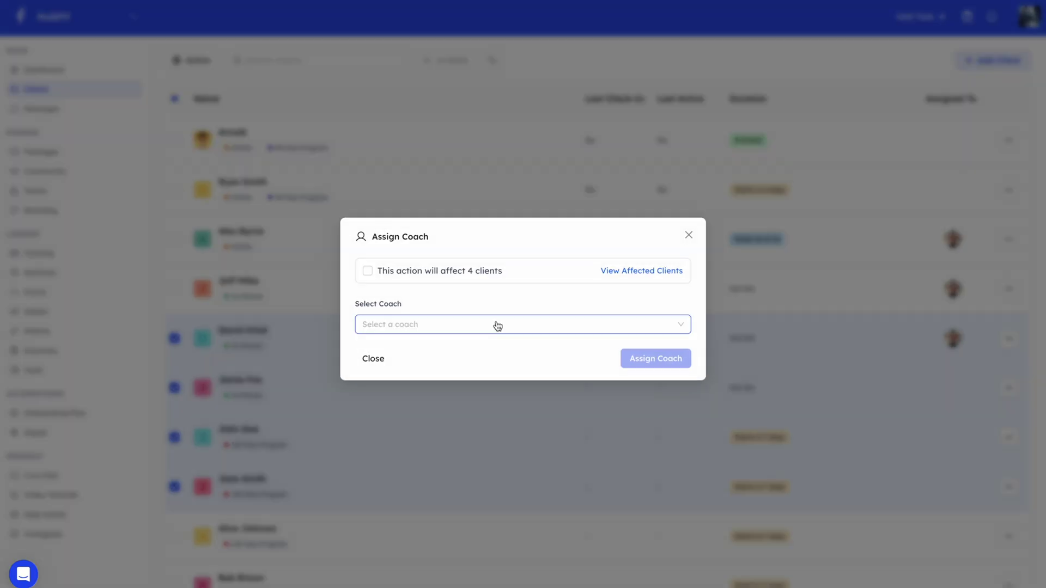
pyautogui.moveTo(630, 272)
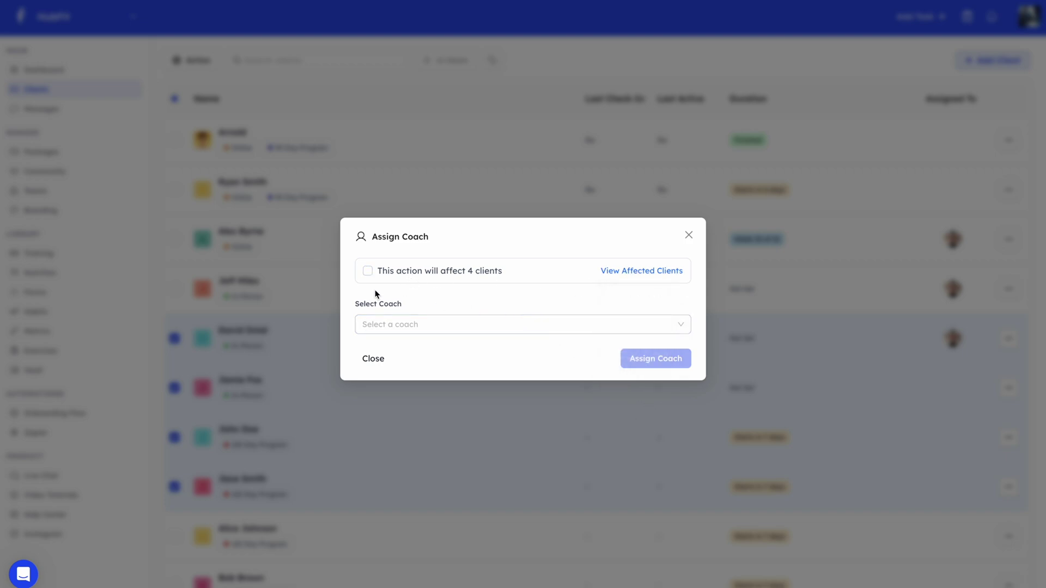
pyautogui.click(369, 274)
# Assign the only available coach to the four clients and dismiss the confirmation
pyautogui.click(430, 327)
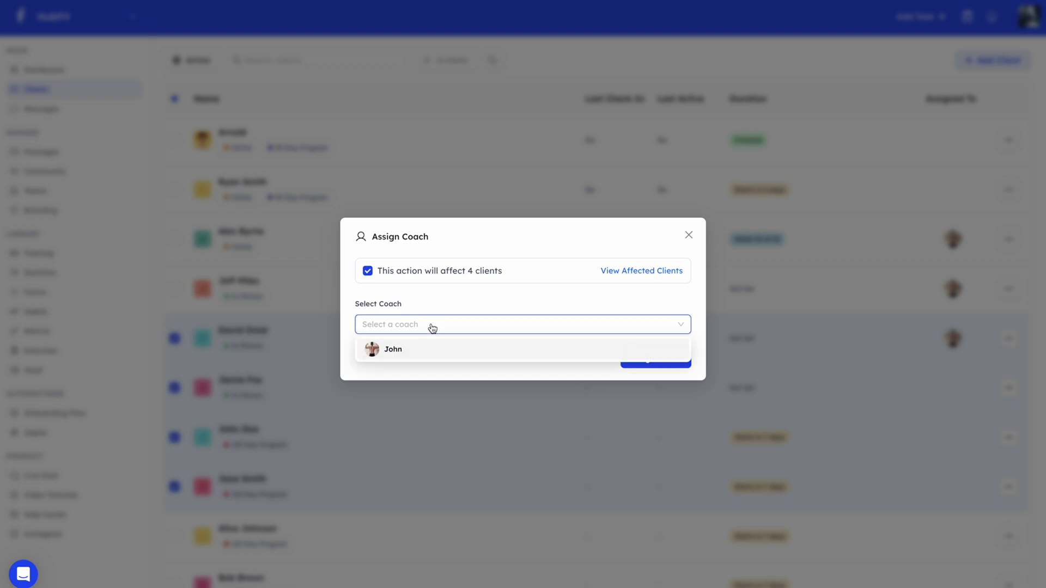
pyautogui.click(441, 357)
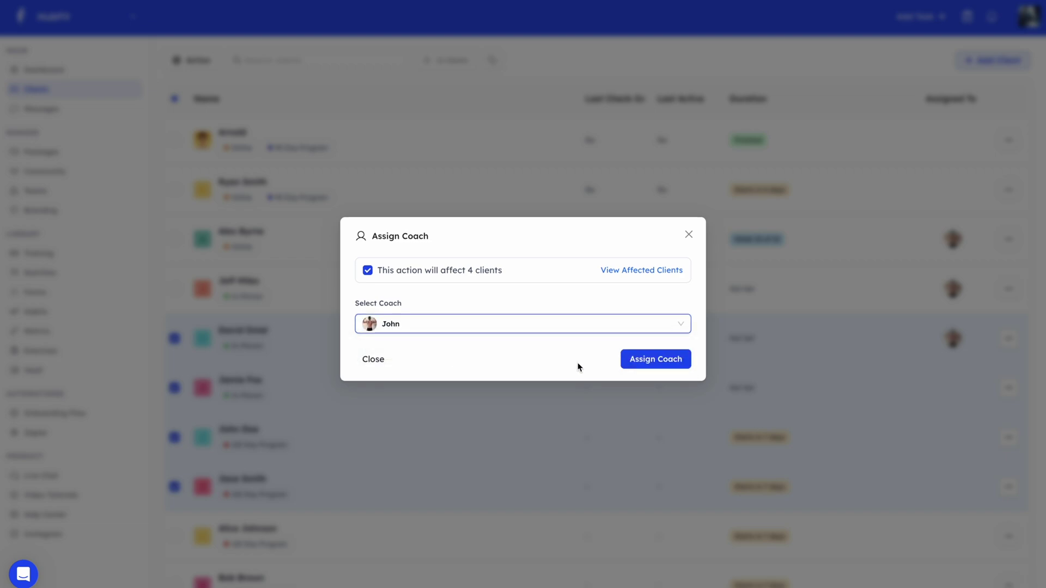
pyautogui.click(666, 360)
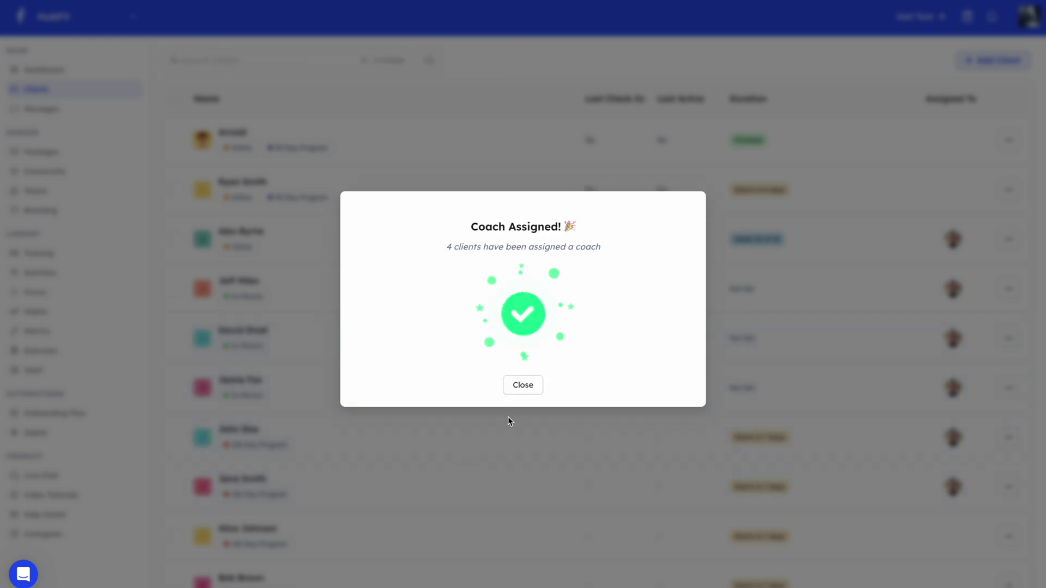
pyautogui.click(520, 387)
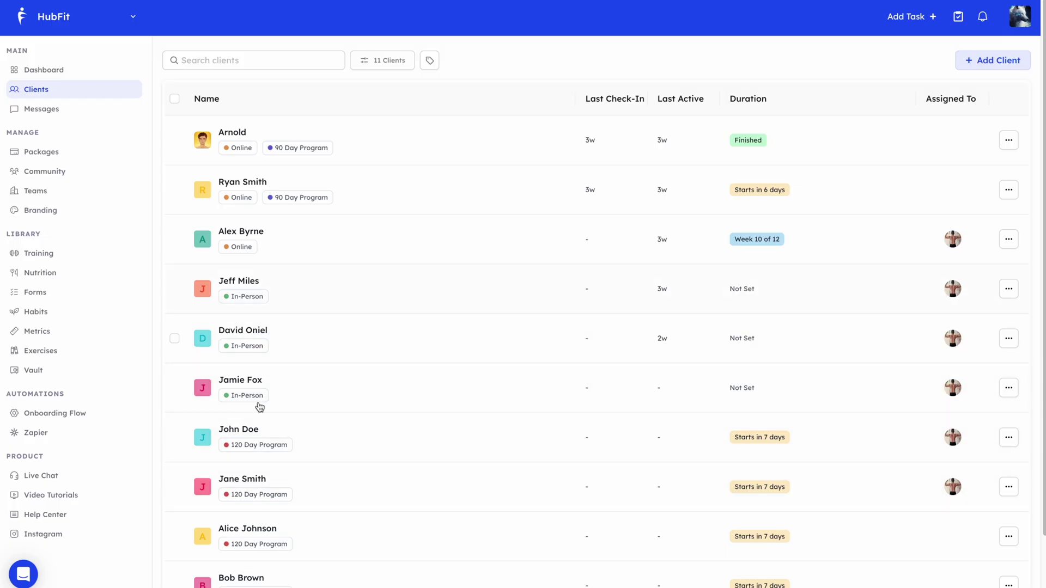